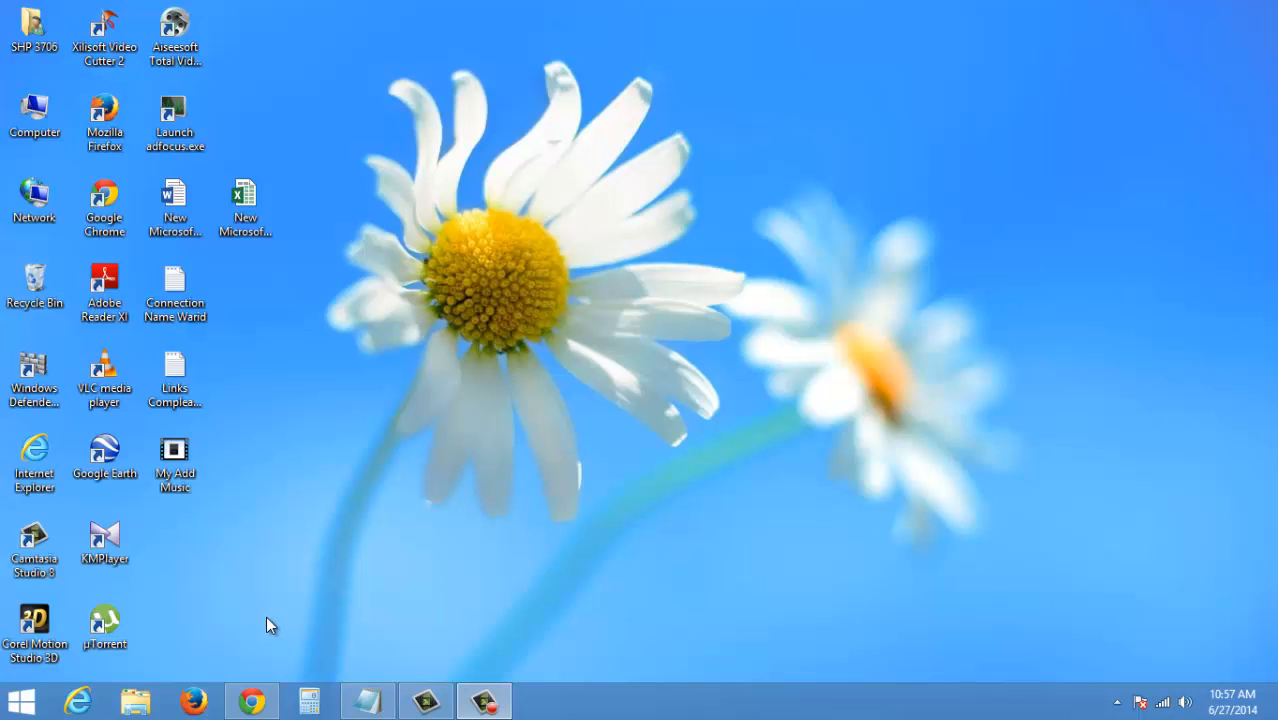
- Switch to Chrome and look over the options in the Facebook account menu
click(252, 700)
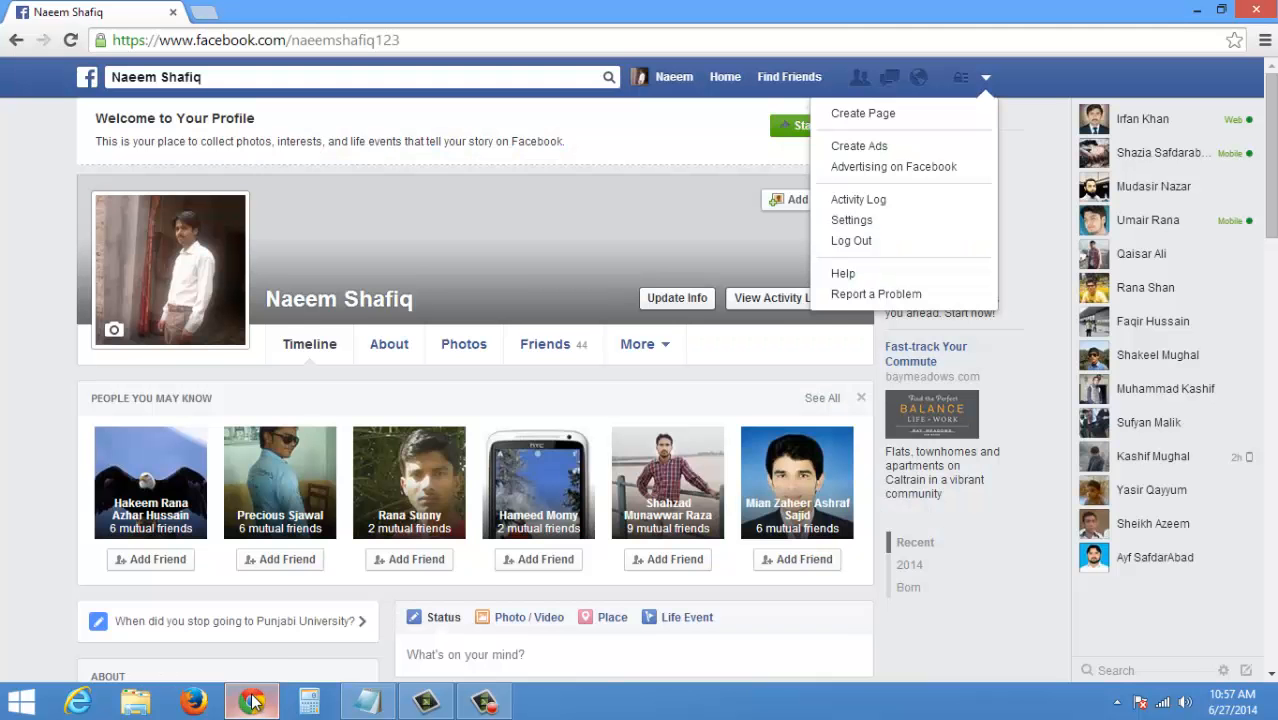
click(688, 138)
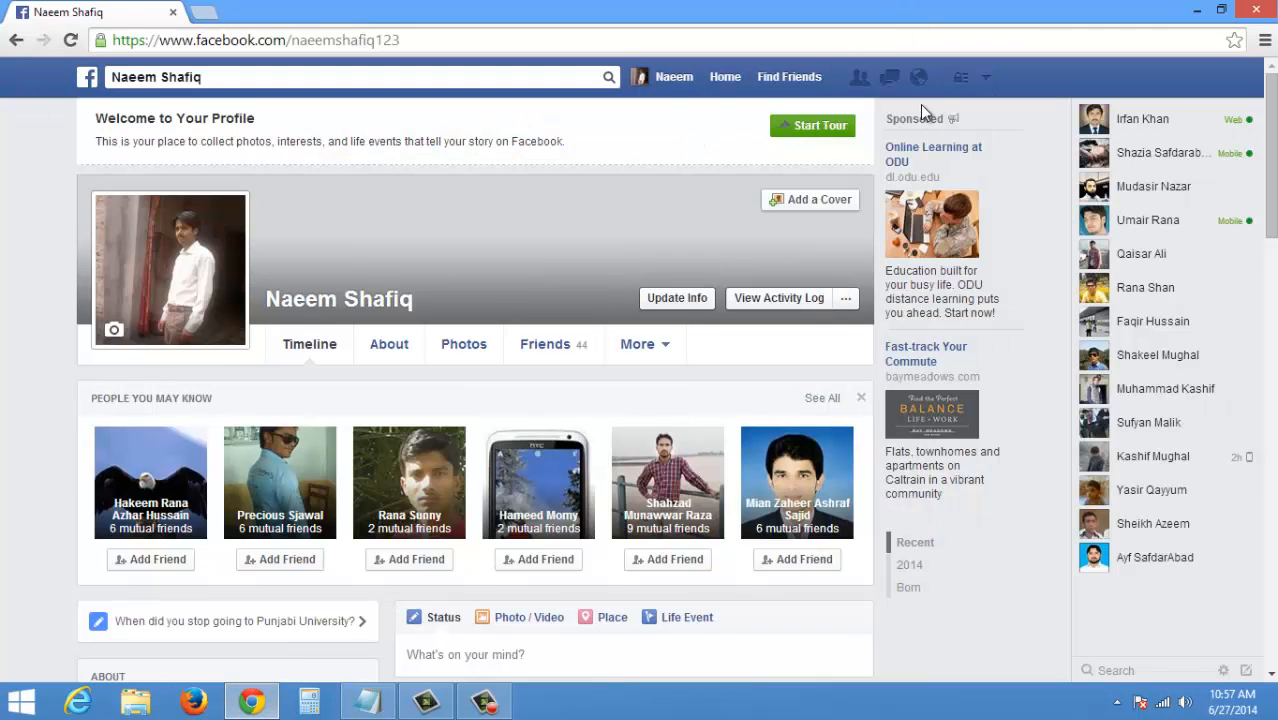
click(985, 79)
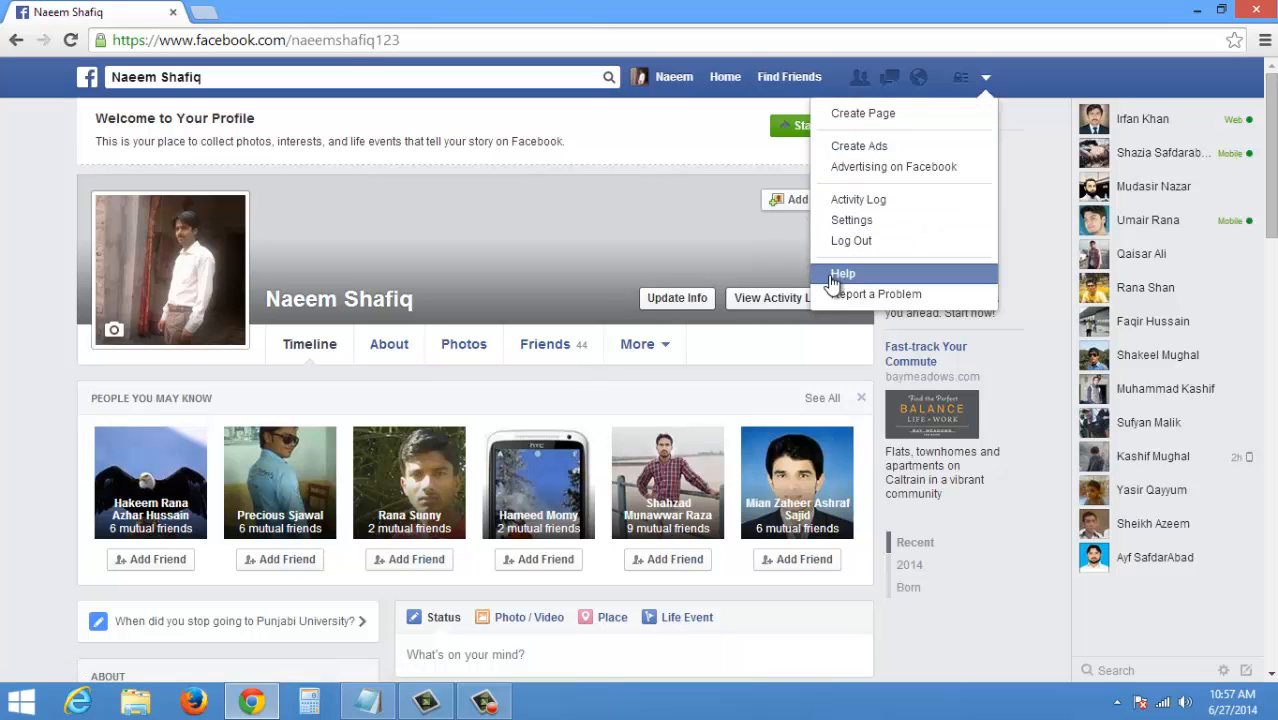
click(656, 263)
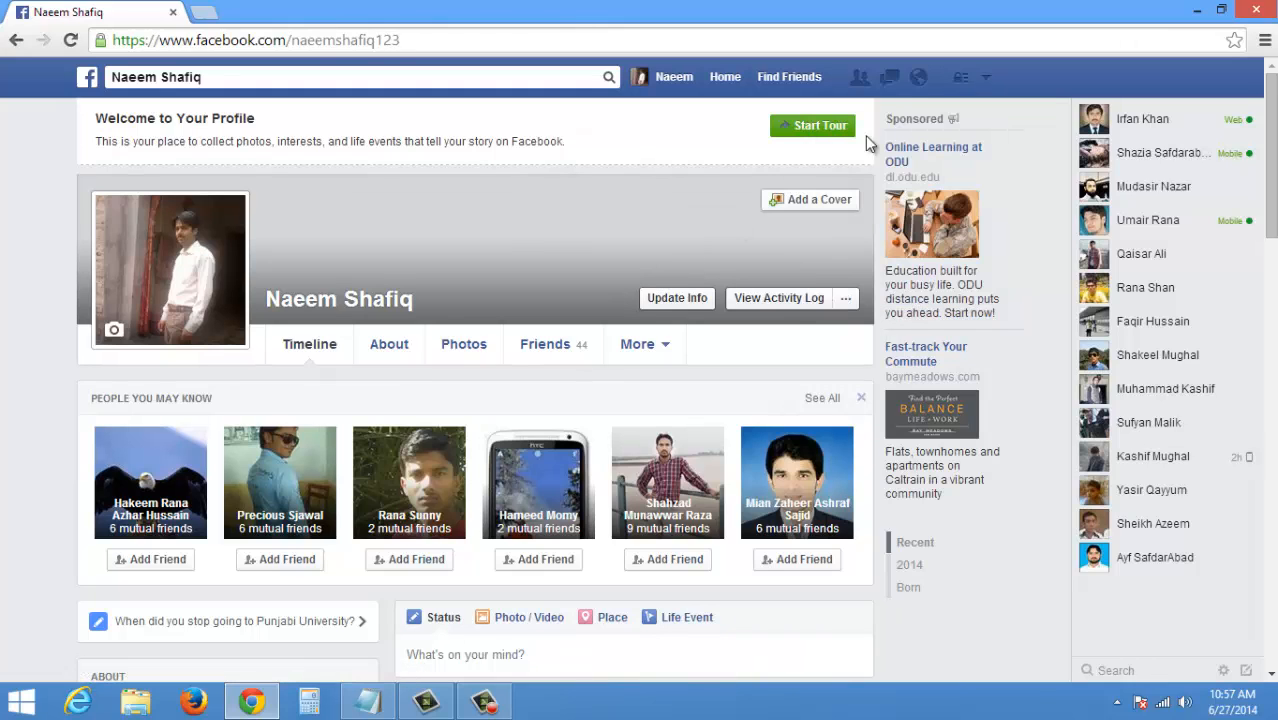
- Look over the Facebook notifications, messages and friend requests
click(917, 80)
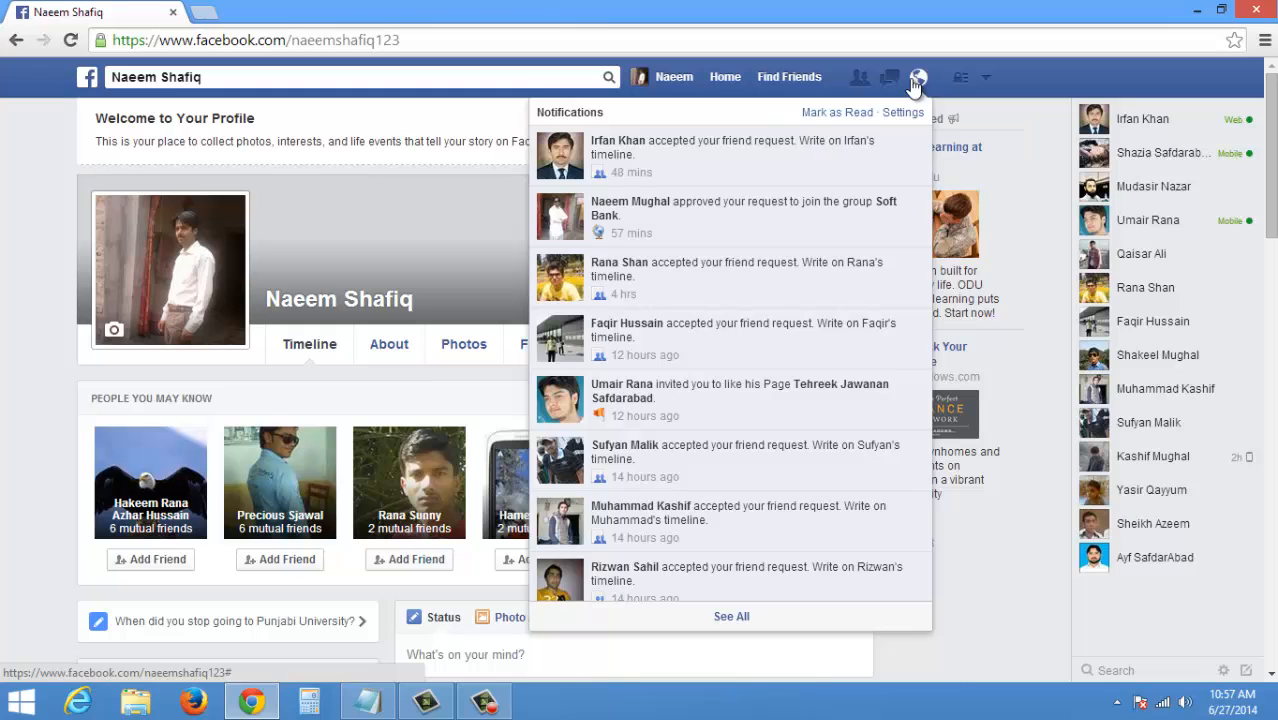
click(890, 80)
click(857, 82)
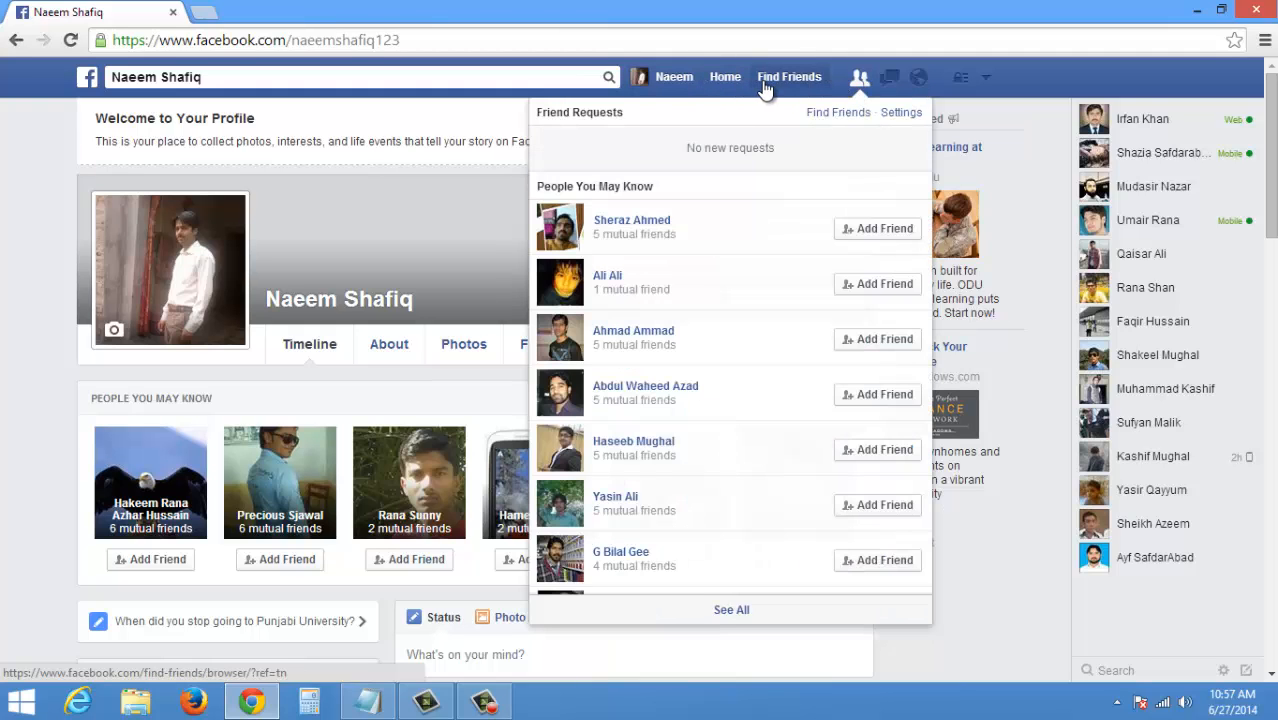
click(858, 80)
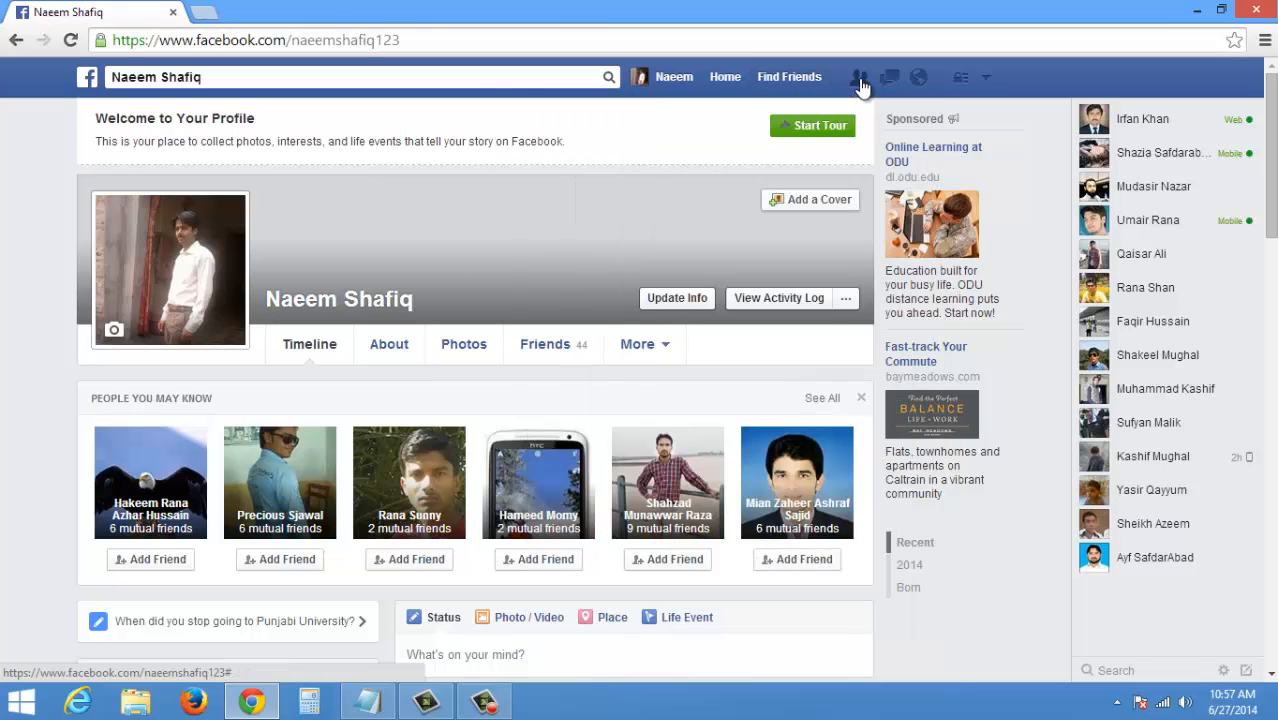
- View the home news feed and return to the account's own profile page
click(714, 88)
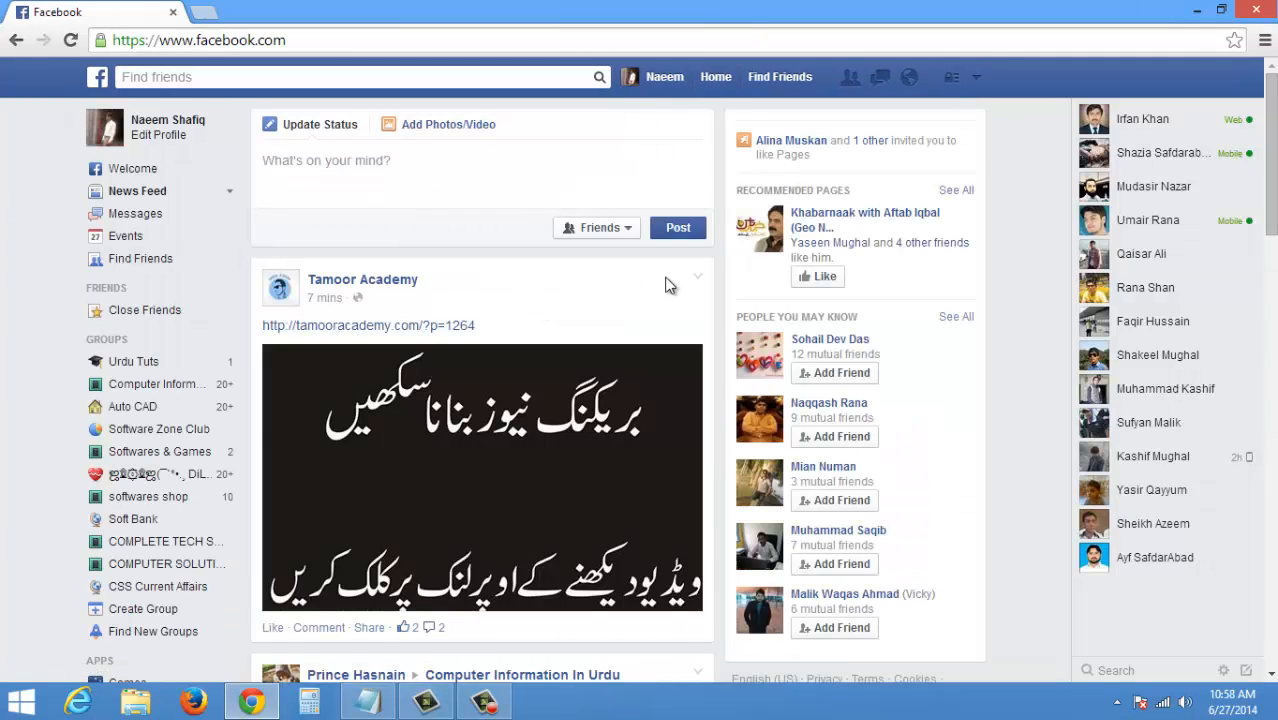
click(640, 78)
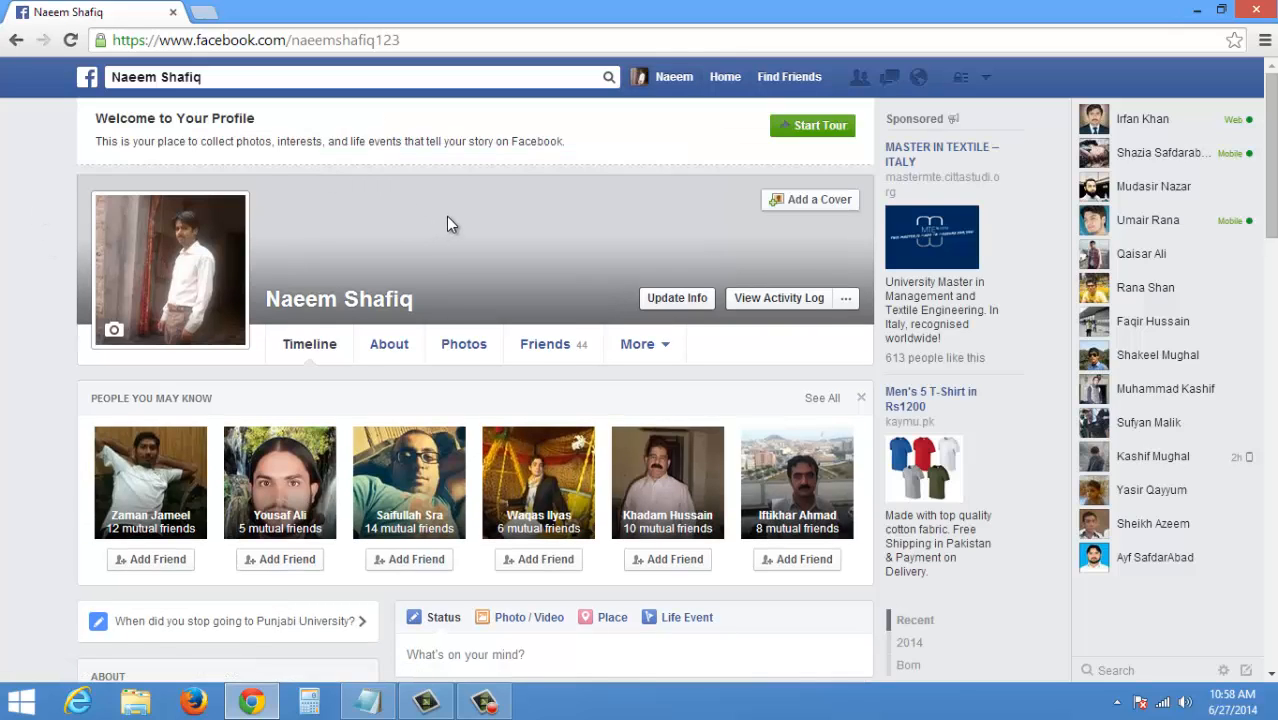
scroll(448, 217, down, 1)
scroll(448, 217, up, 1)
- Start creating a new Facebook Page and review the available page types
click(985, 82)
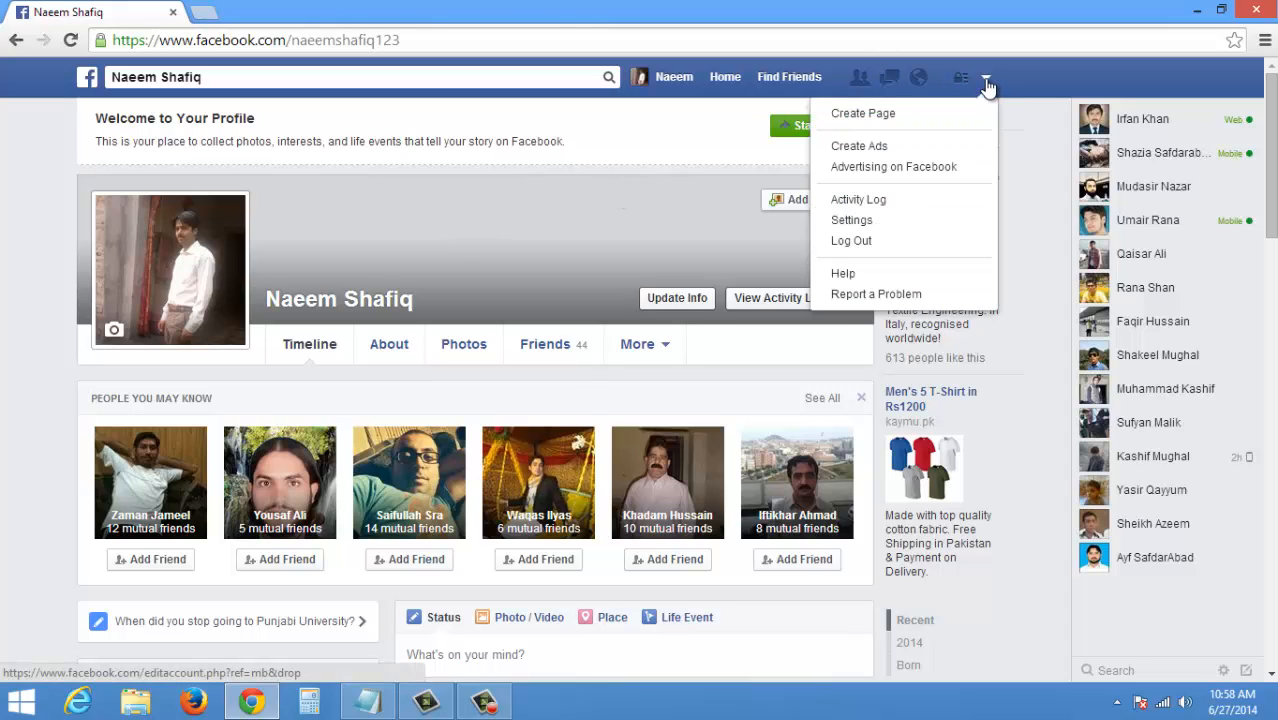
click(864, 113)
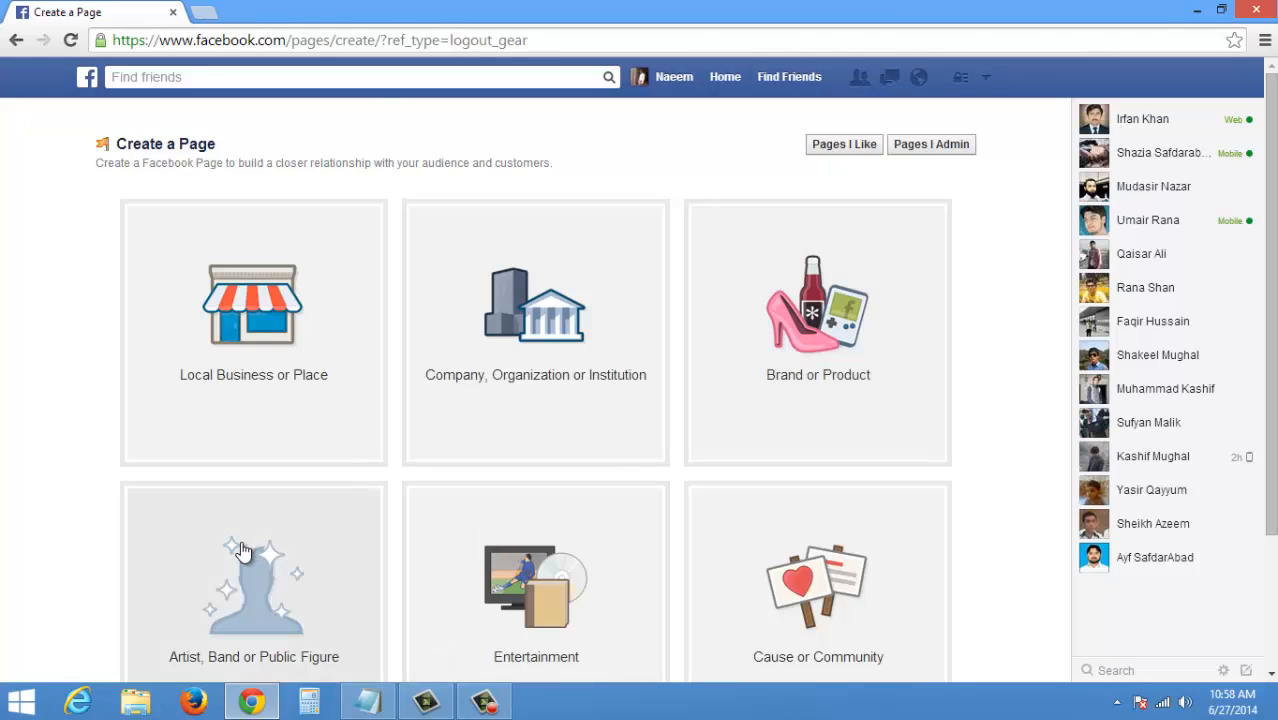
scroll(240, 551, down, 3)
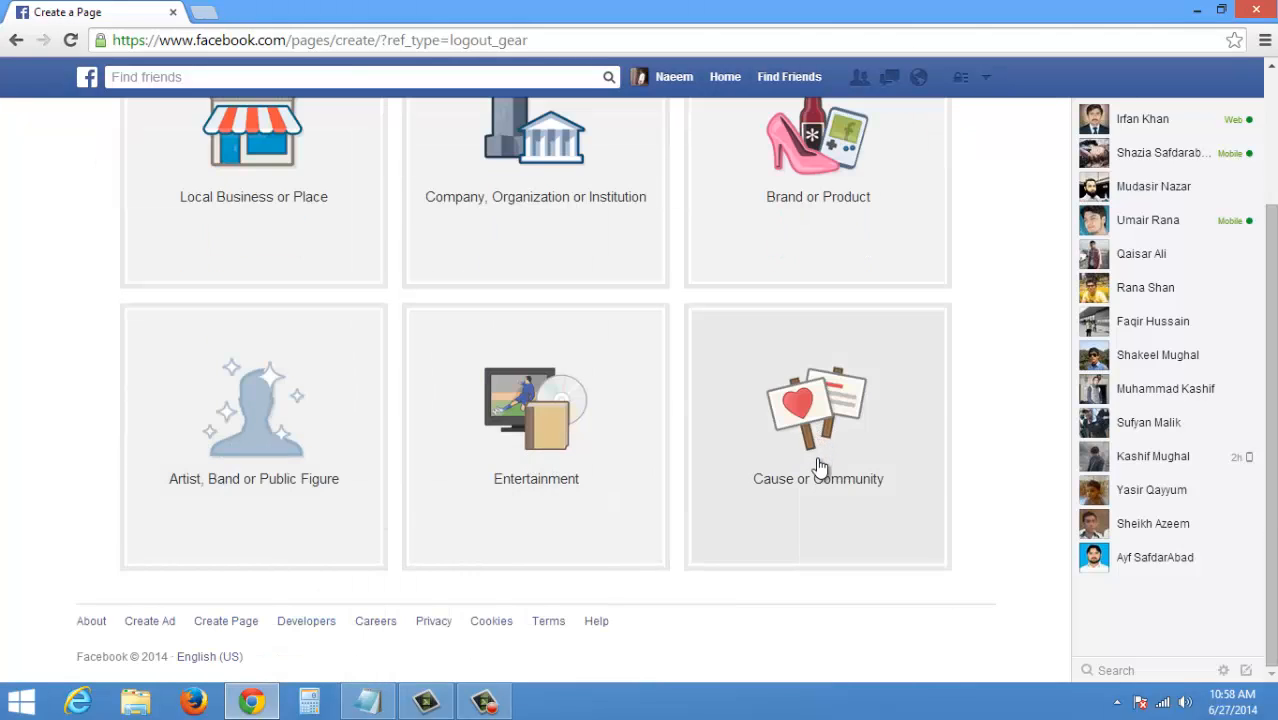
scroll(128, 408, up, 2)
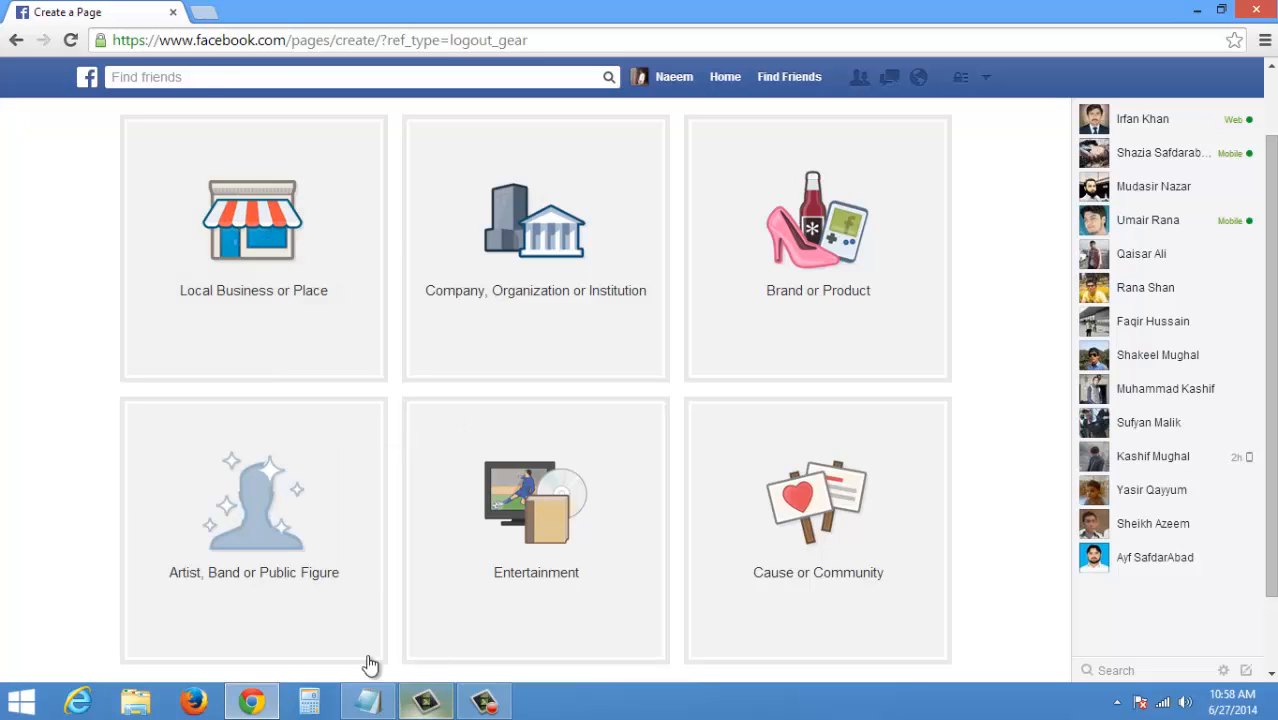
- Choose Local Business or Place as the page type and set its category to Education
click(256, 216)
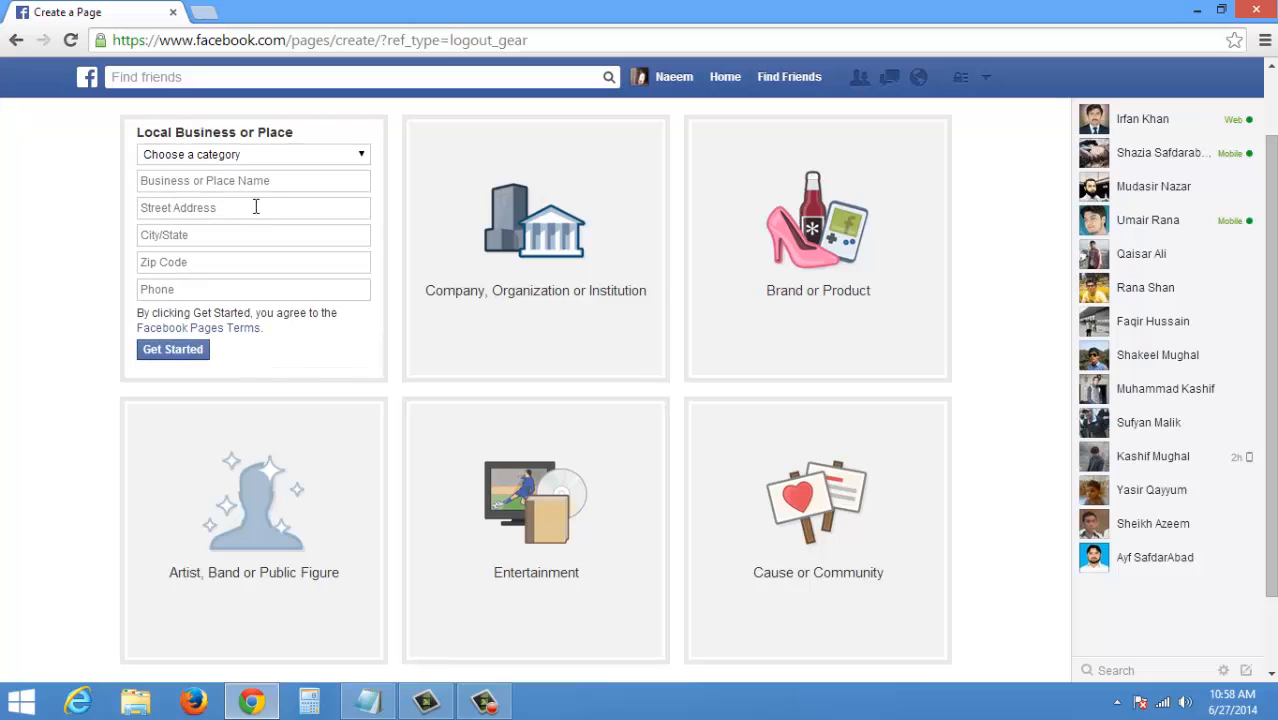
click(345, 157)
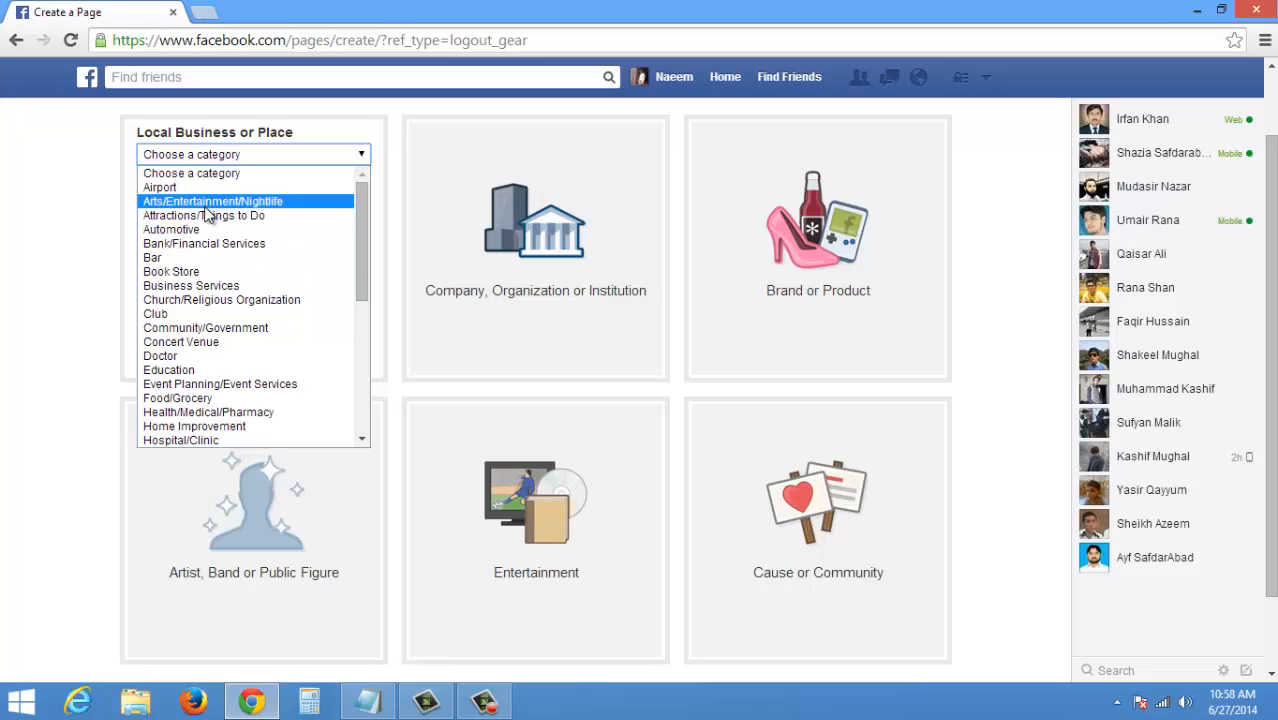
click(199, 370)
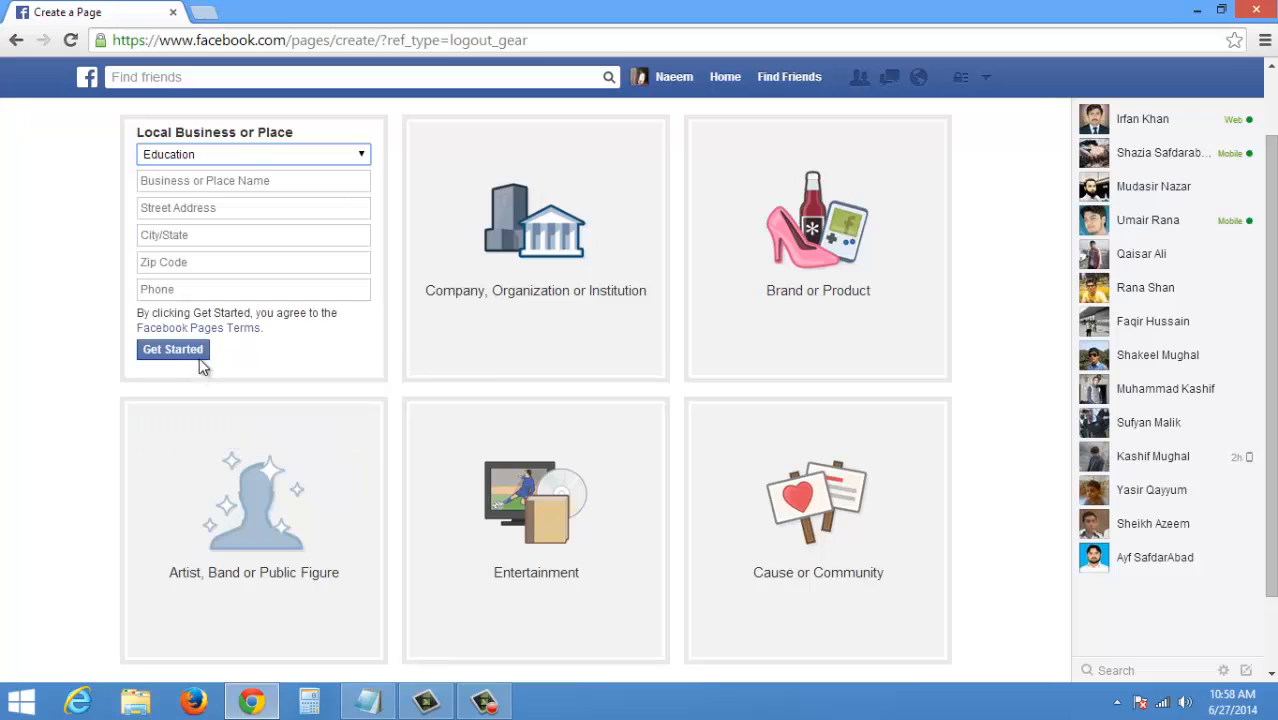
click(244, 180)
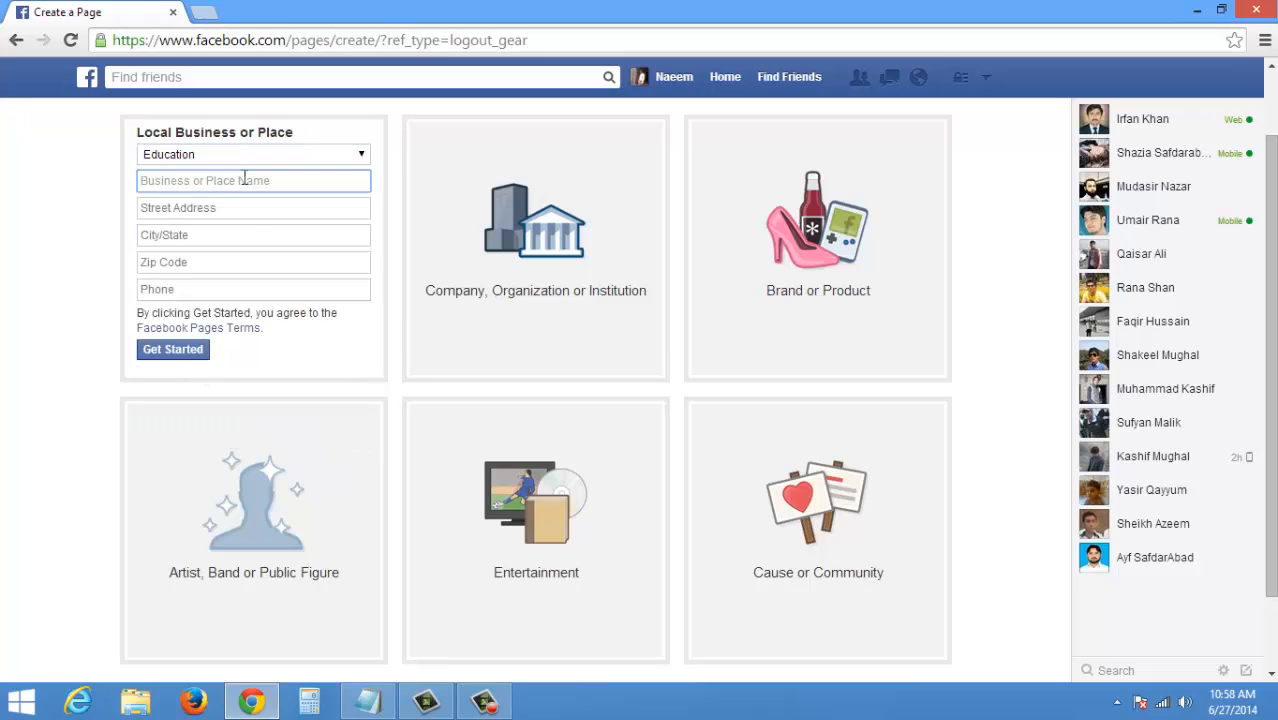
right_click(244, 180)
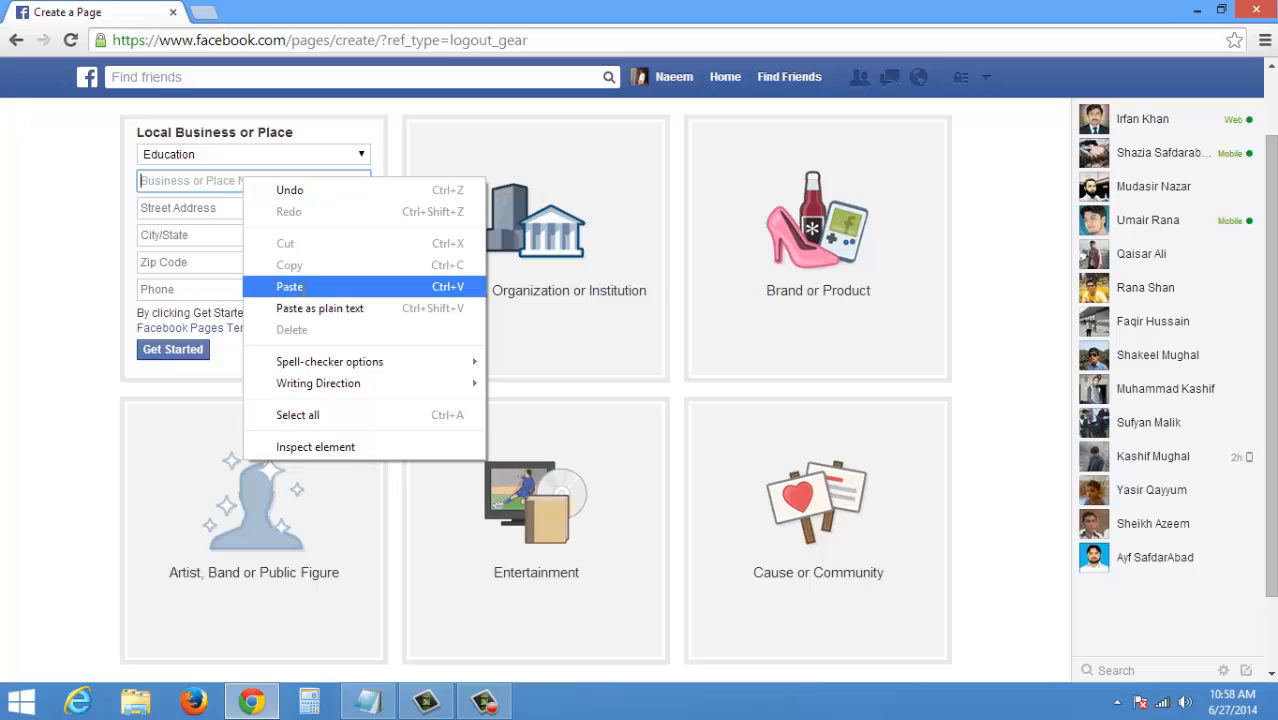
click(300, 285)
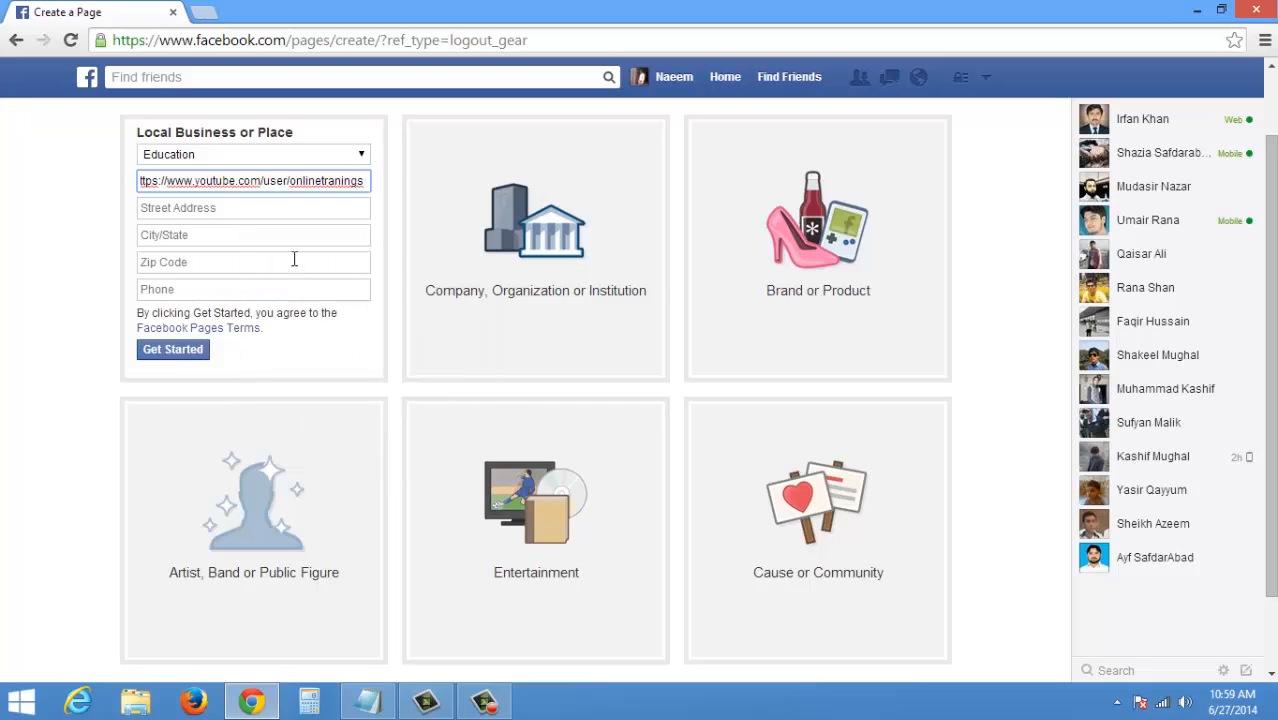
key(ctrl+z)
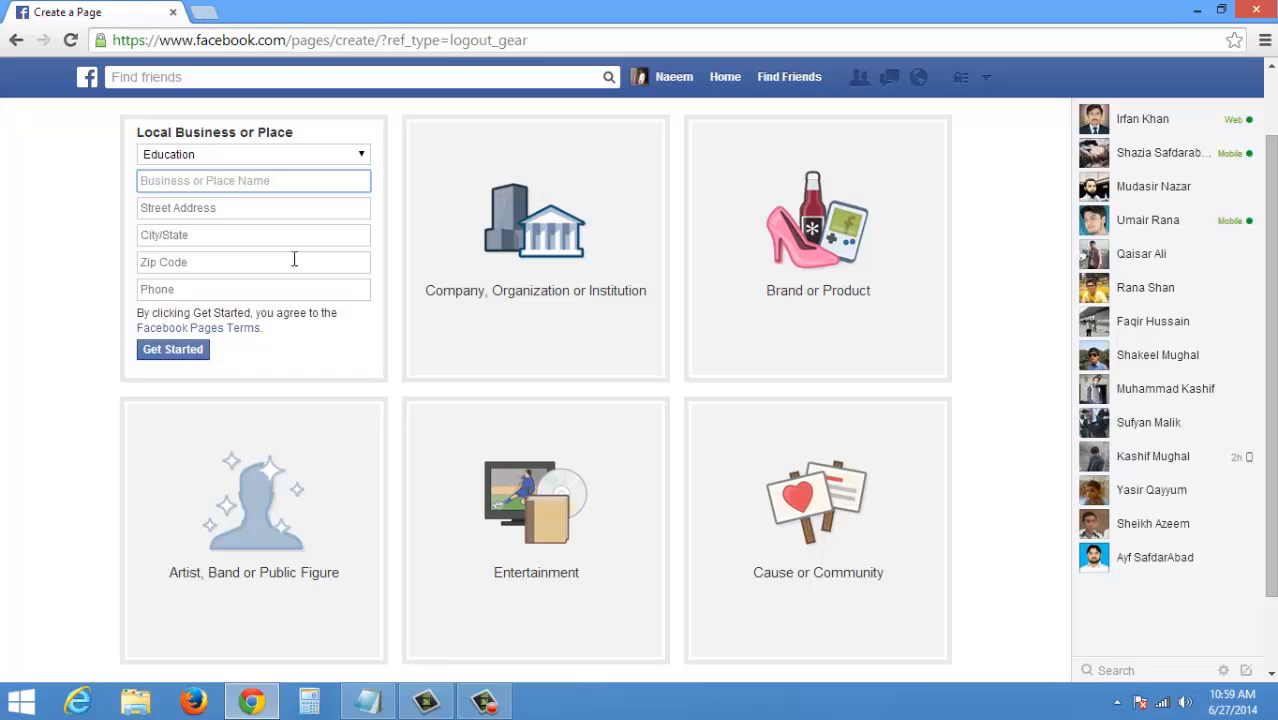
- Paste the copied channel link as the business name and edit it down to "Online Tranings"
right_click(261, 180)
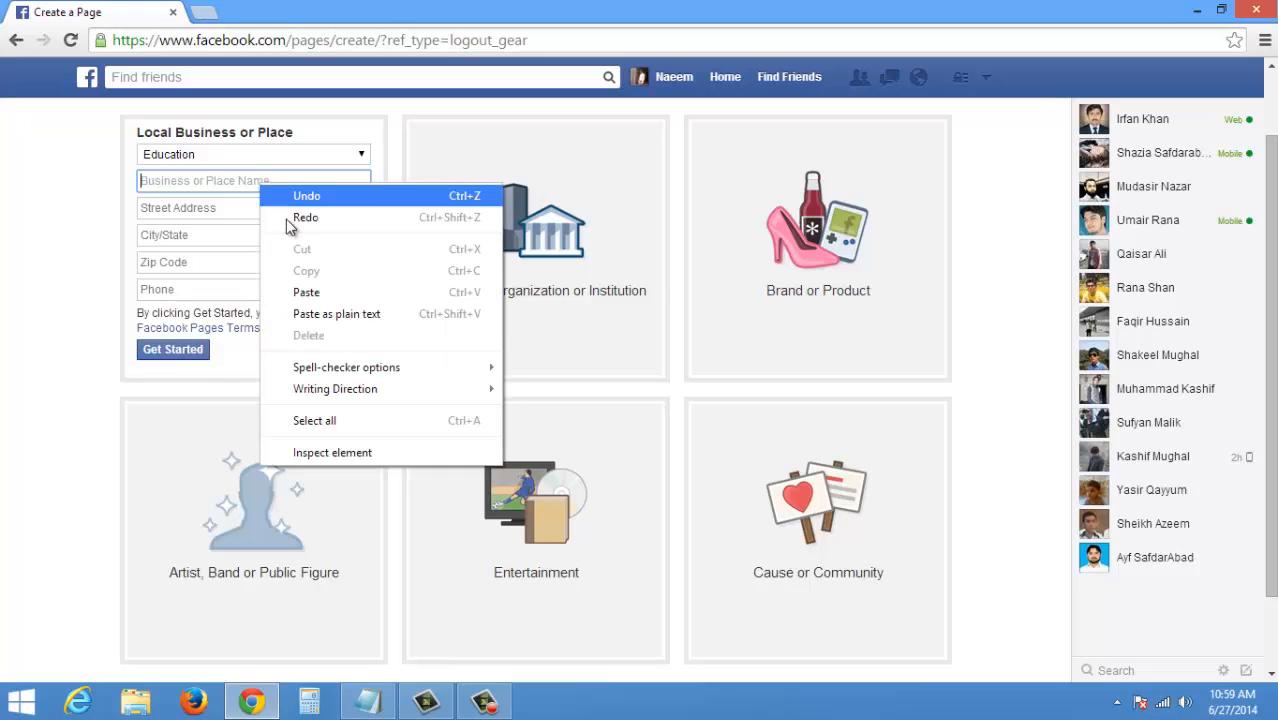
click(295, 290)
drag(294, 180, 25, 178)
key(BackSpace)
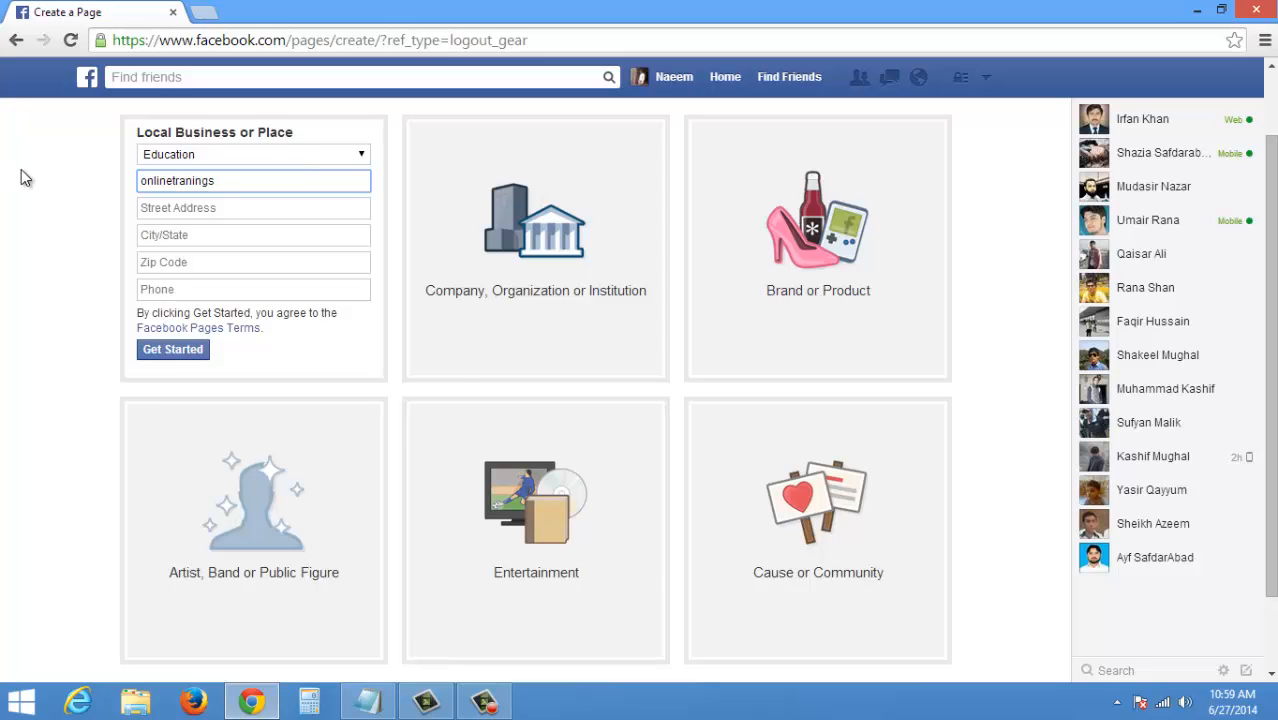
key(Delete)
text(O)
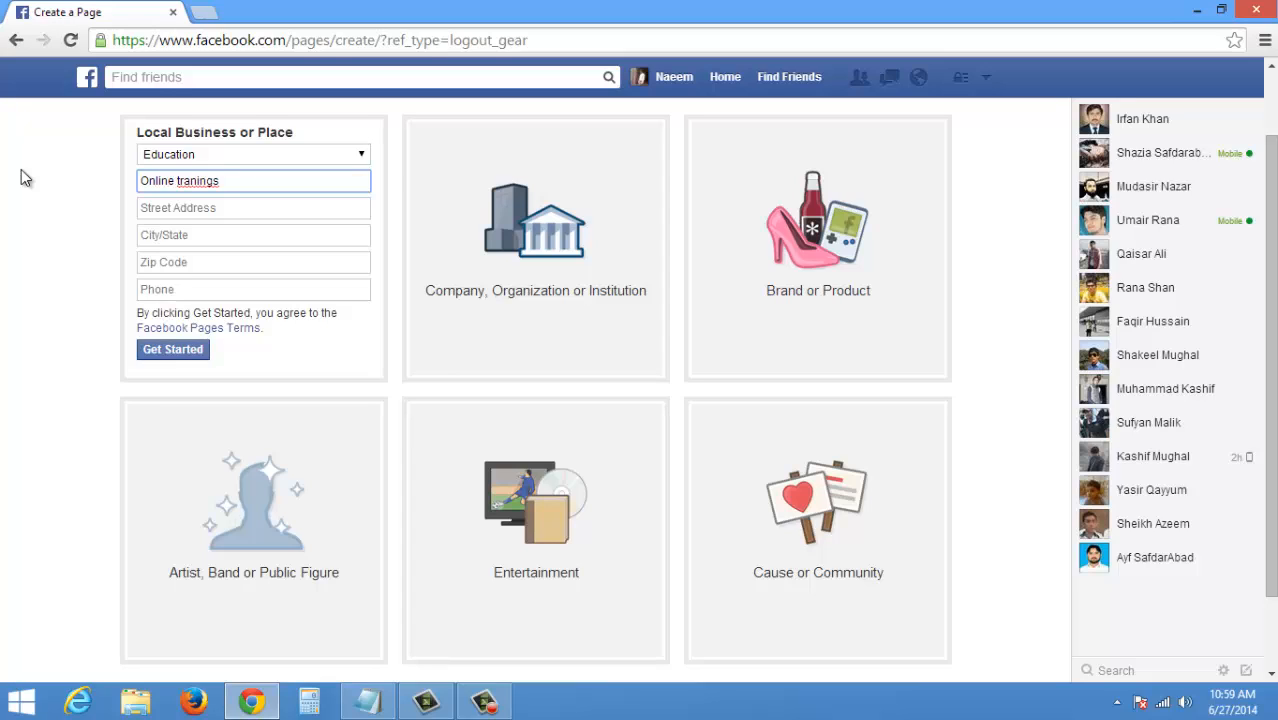
key(Delete)
text(T)
- Fill in the street address of the business with the saved autofill entry
click(224, 210)
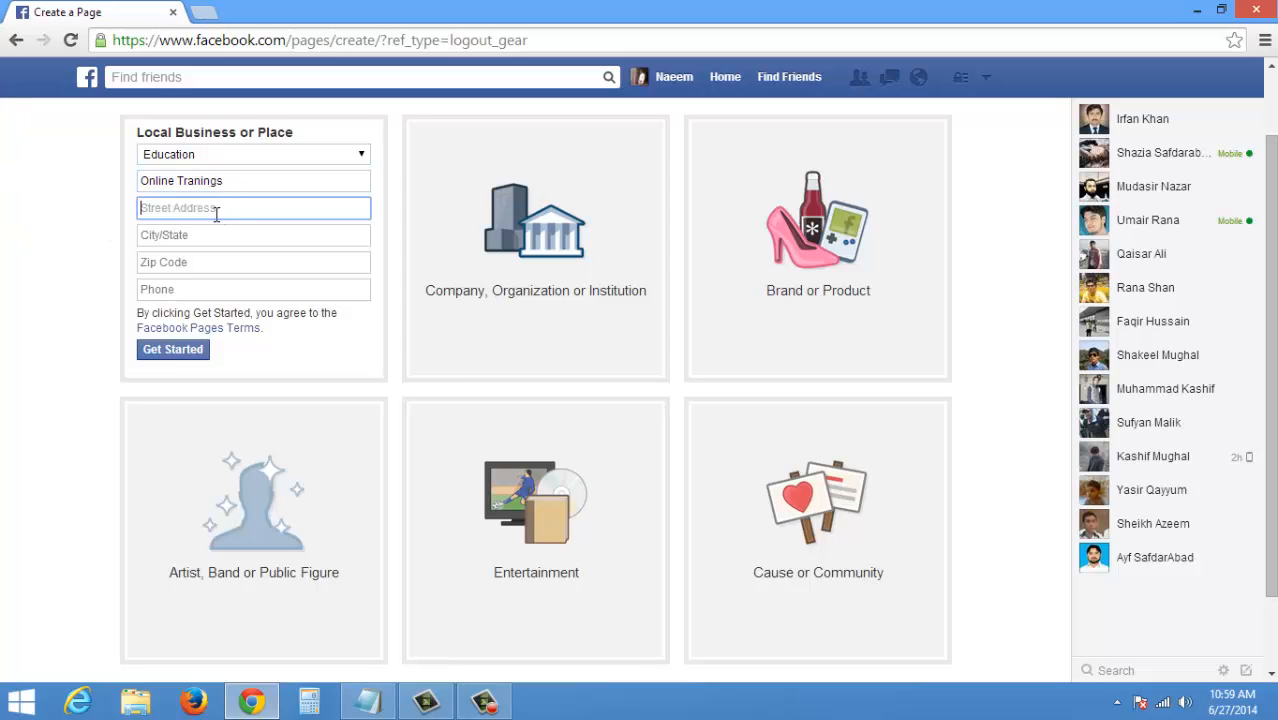
click(217, 207)
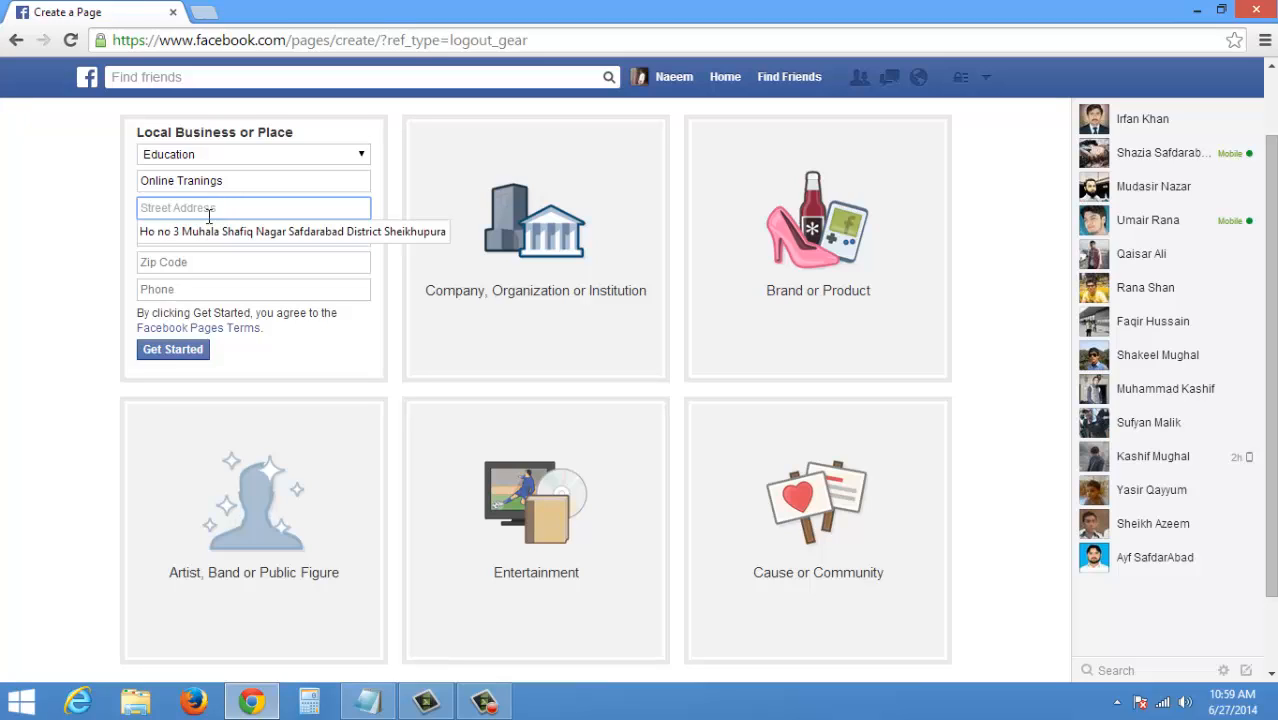
click(223, 234)
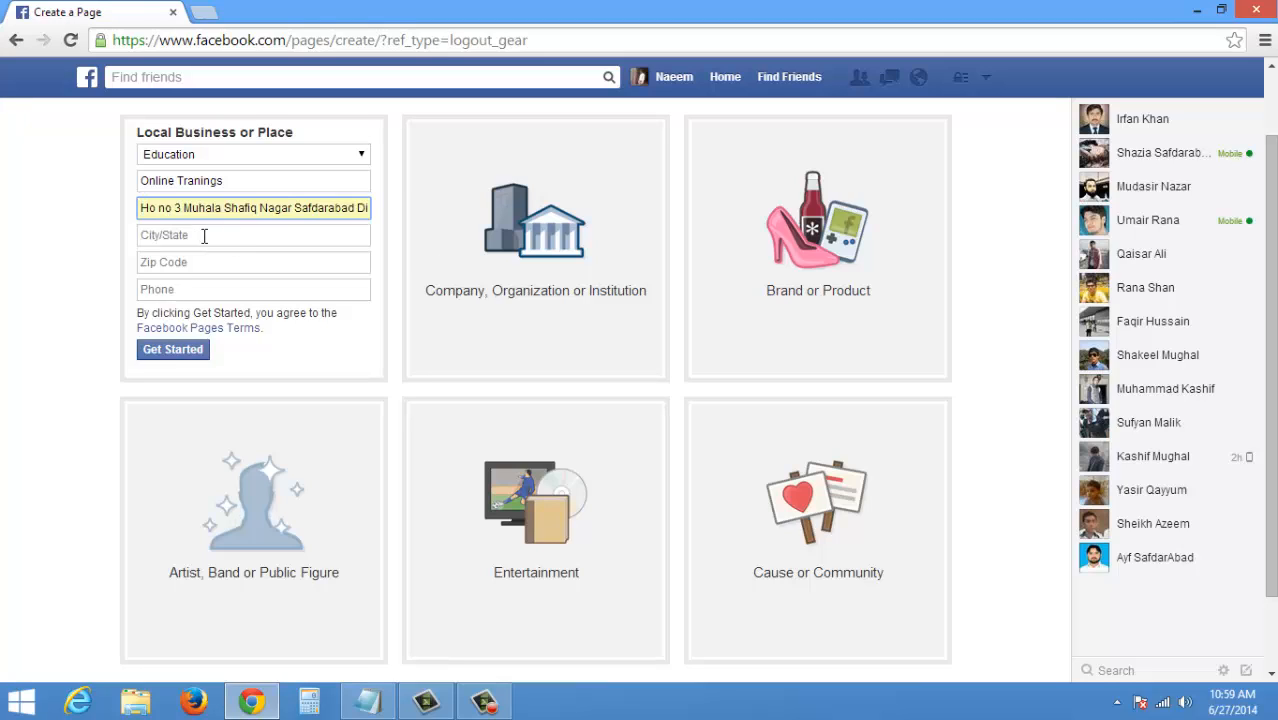
- Enter the city in the City/State field without picking any of the suggested places
text(s)
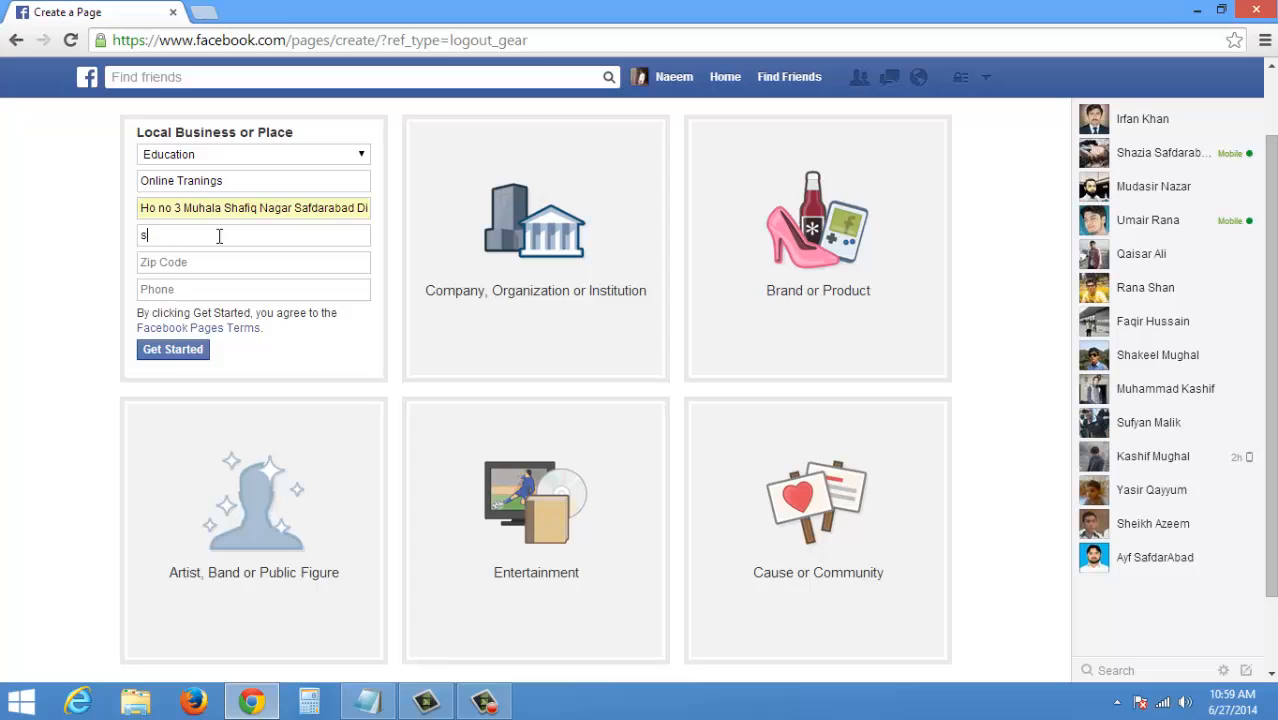
key(BackSpace)
key(BackSpace)
text(Sa)
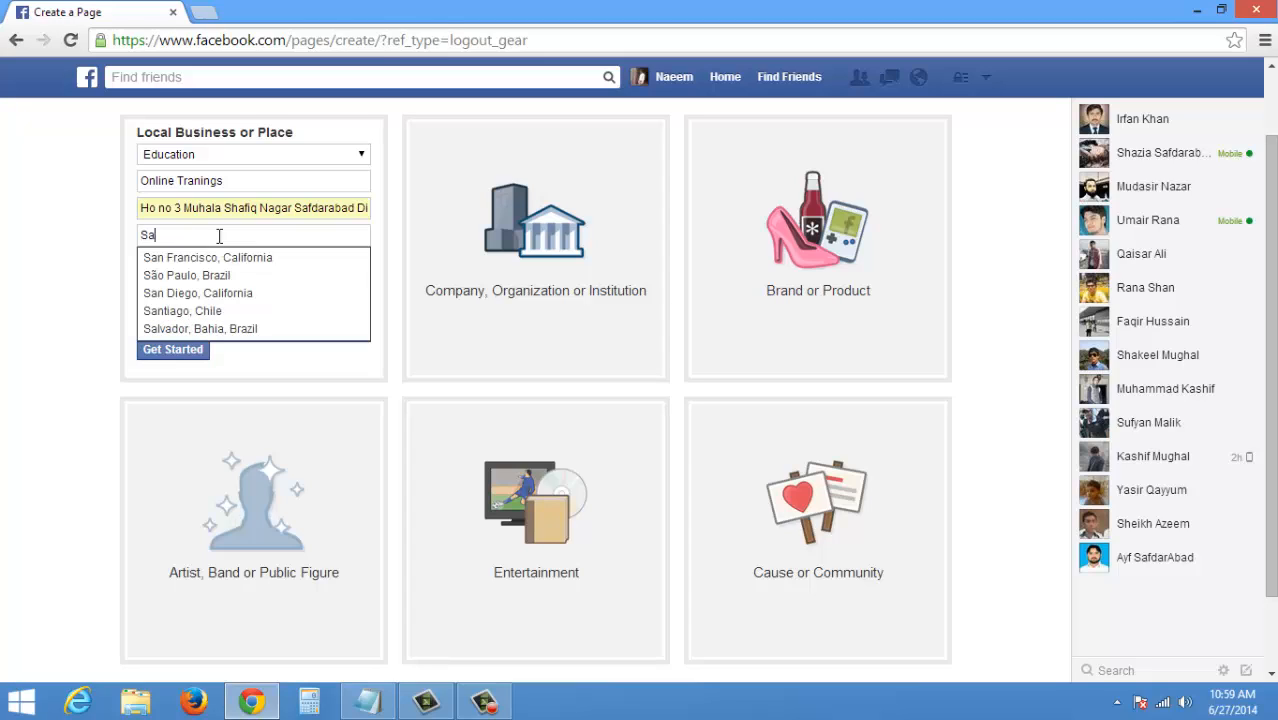
text(fdar)
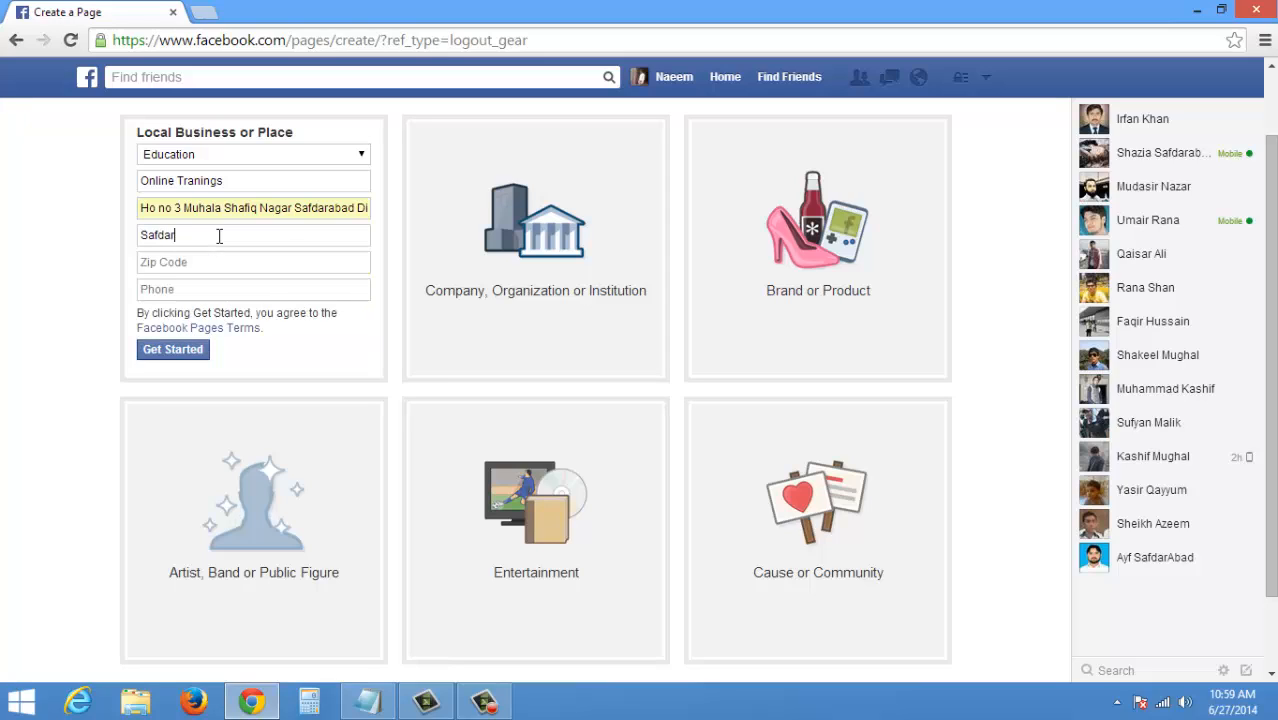
text(abad)
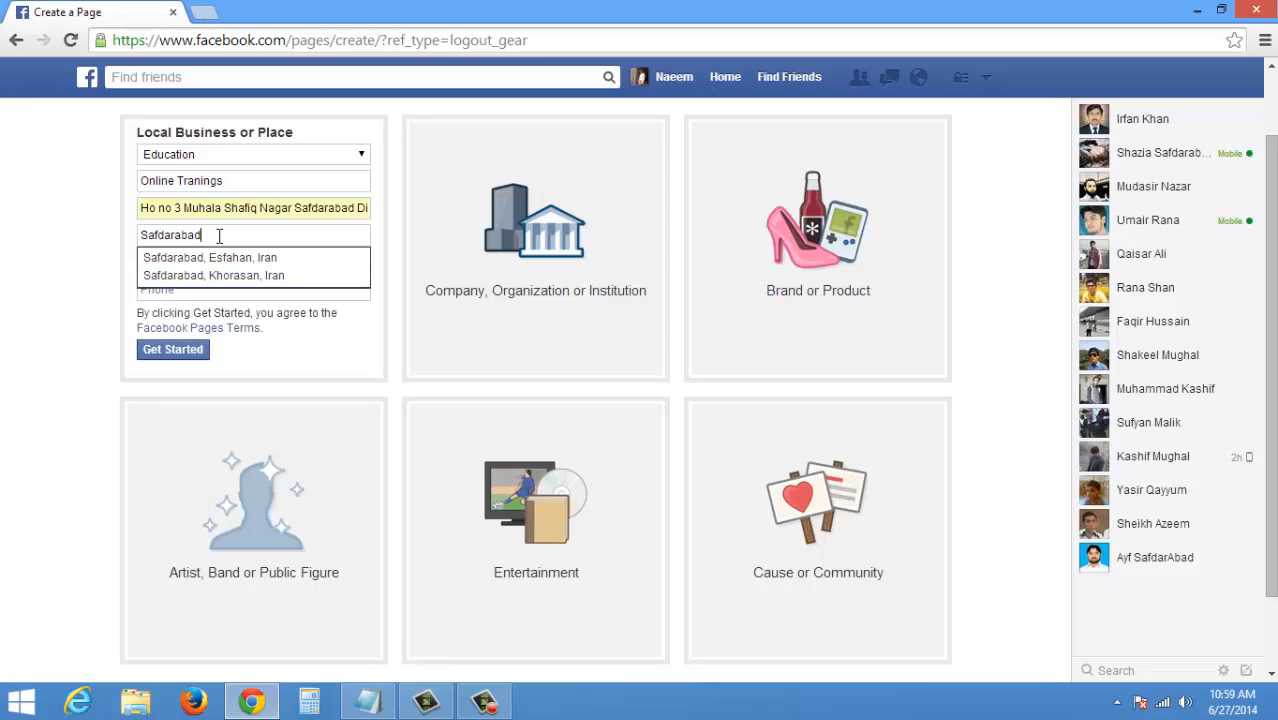
double_click(215, 236)
click(47, 249)
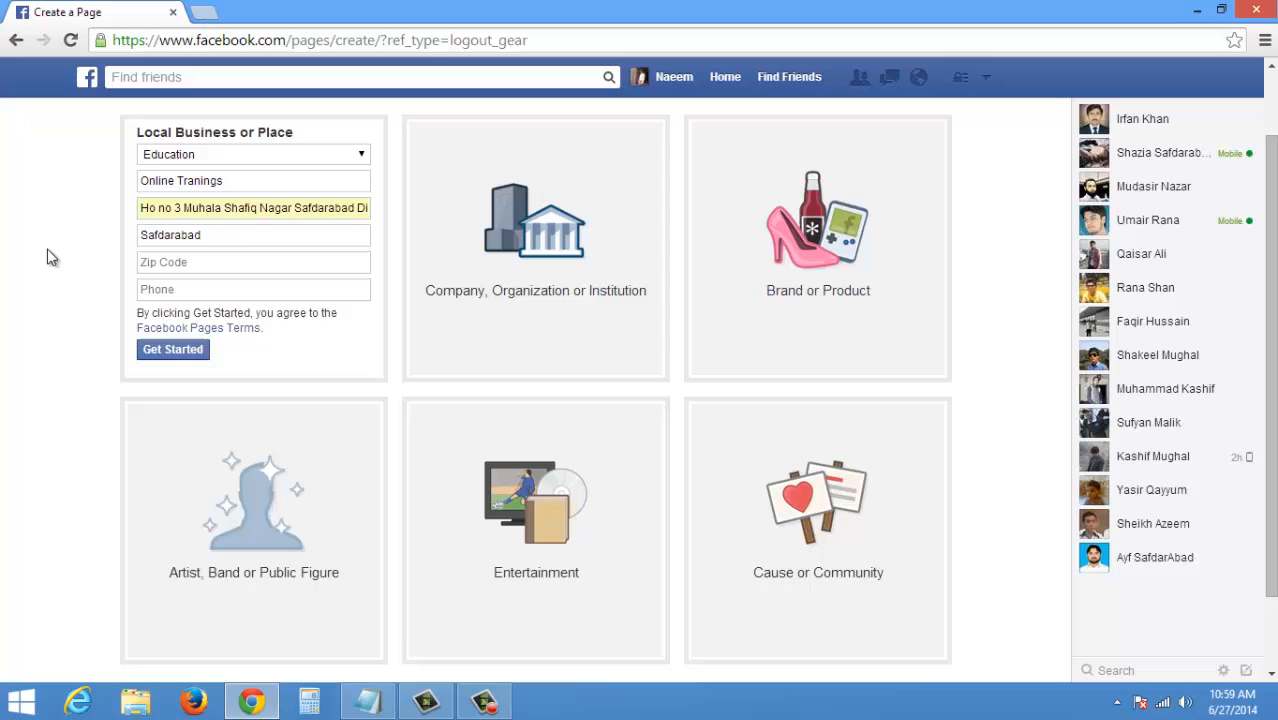
- Enter the zip code of the business
click(249, 266)
text(3954)
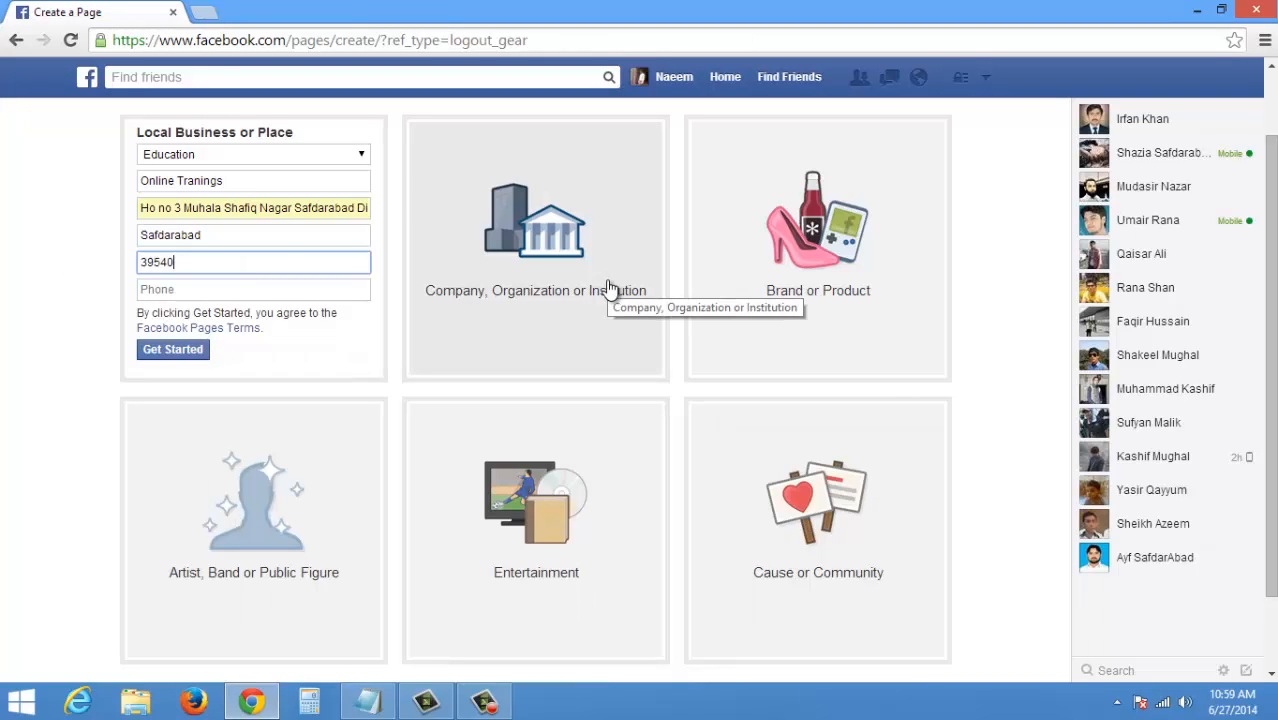
text(0)
key(Tab)
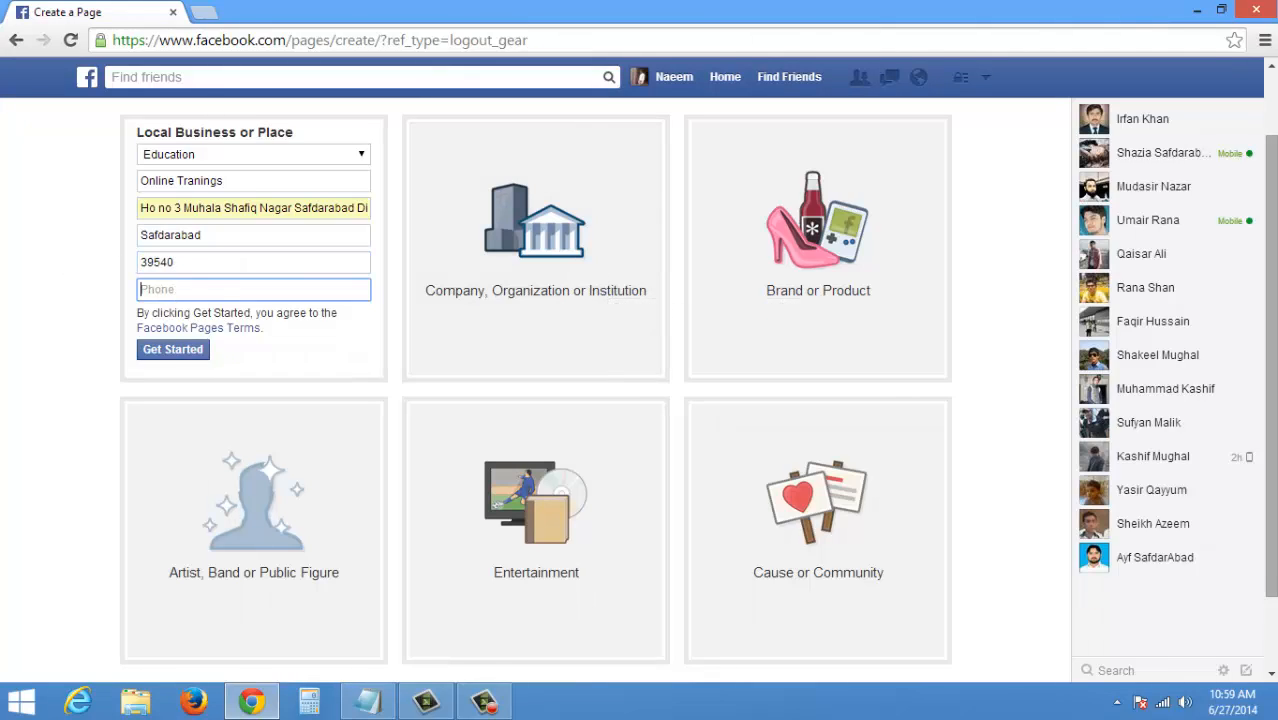
- Enter the business phone number, replacing the first attempt with another number, and submit the page form
text(0345)
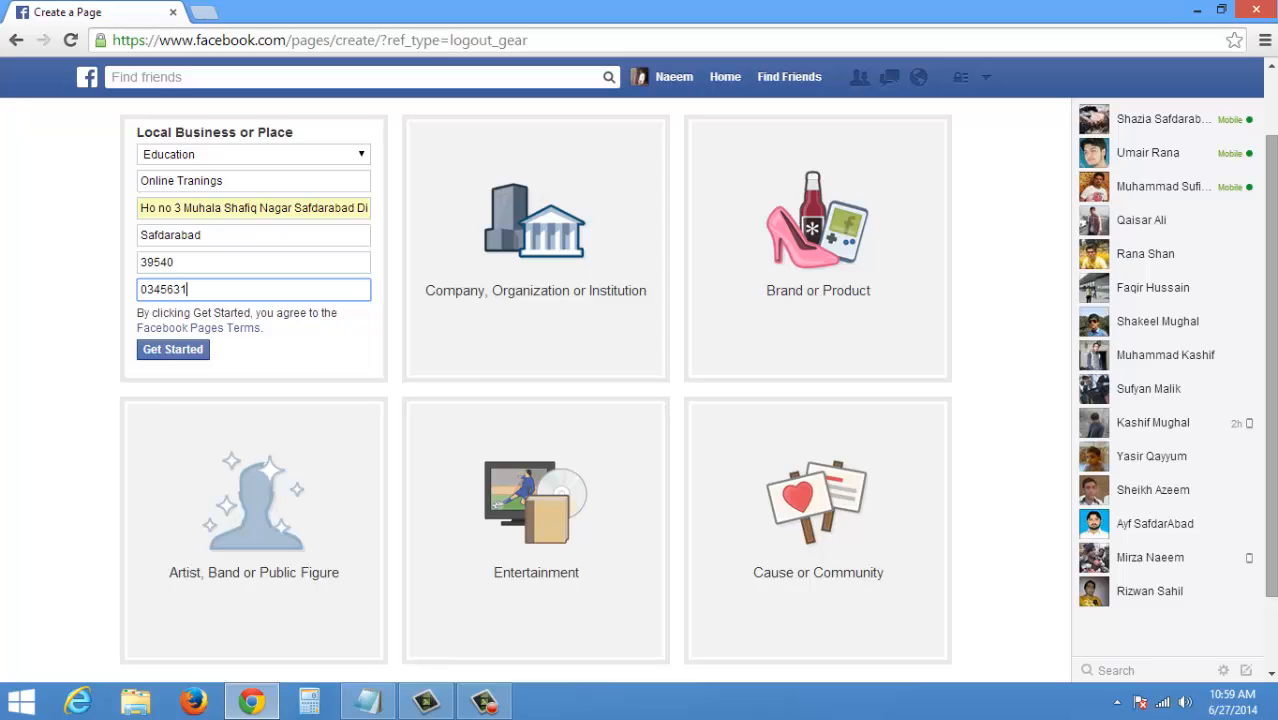
text(6)
key(ctrl+a)
key(BackSpace)
text(031345)
click(174, 350)
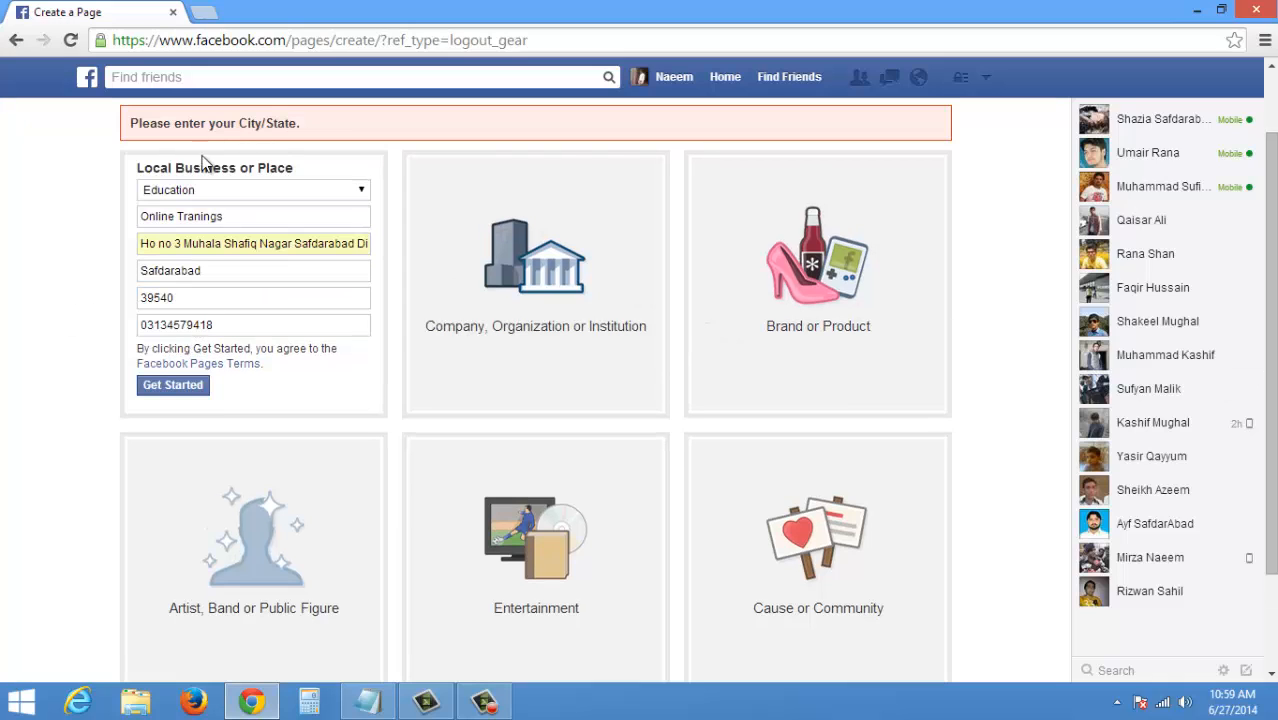
- Try to fill the City/State field with one of the suggested places, and clear the entry again
double_click(246, 271)
text(safdar)
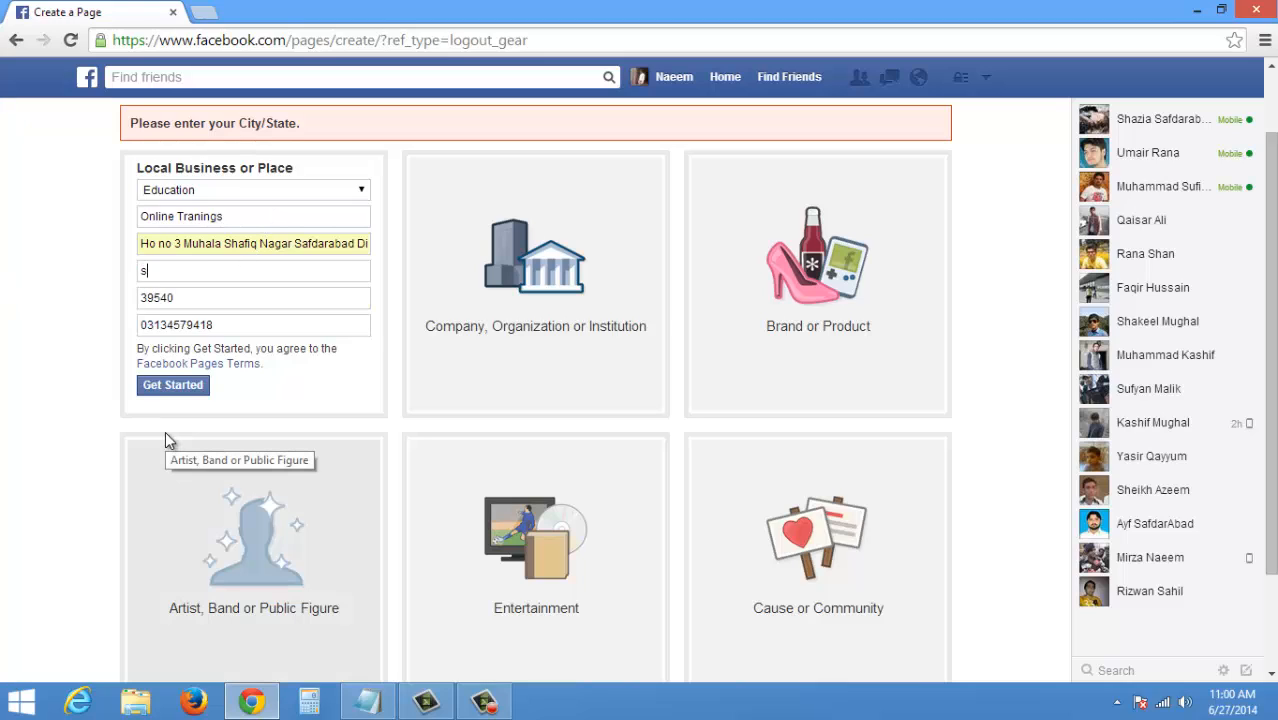
key(BackSpace)
key(BackSpace)
key(BackSpace)
key(BackSpace)
key(BackSpace)
key(BackSpace)
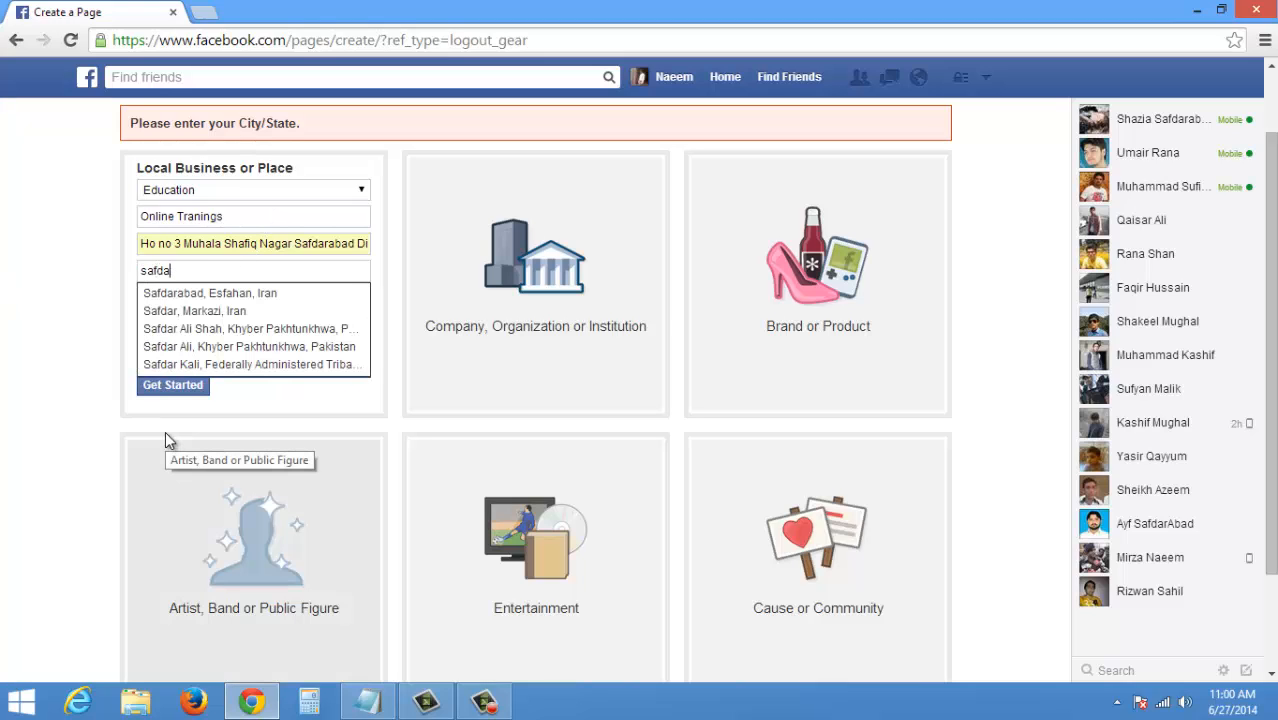
text(sheikhu)
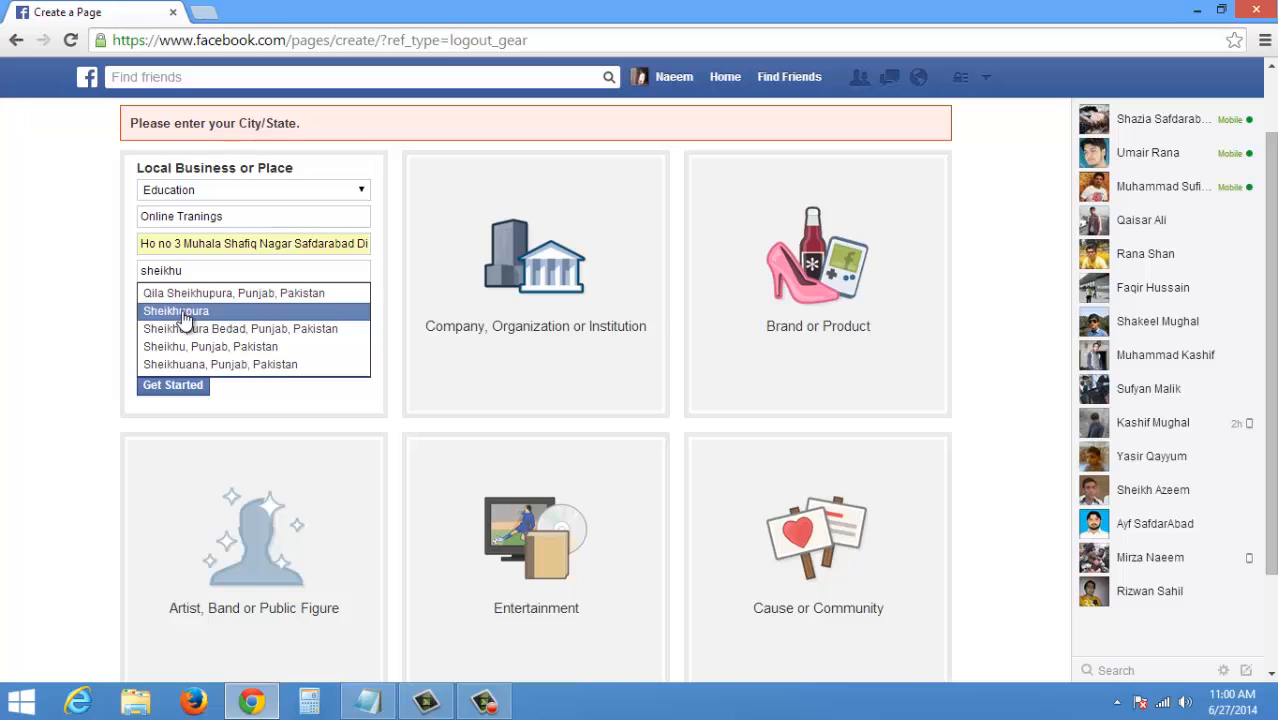
click(188, 345)
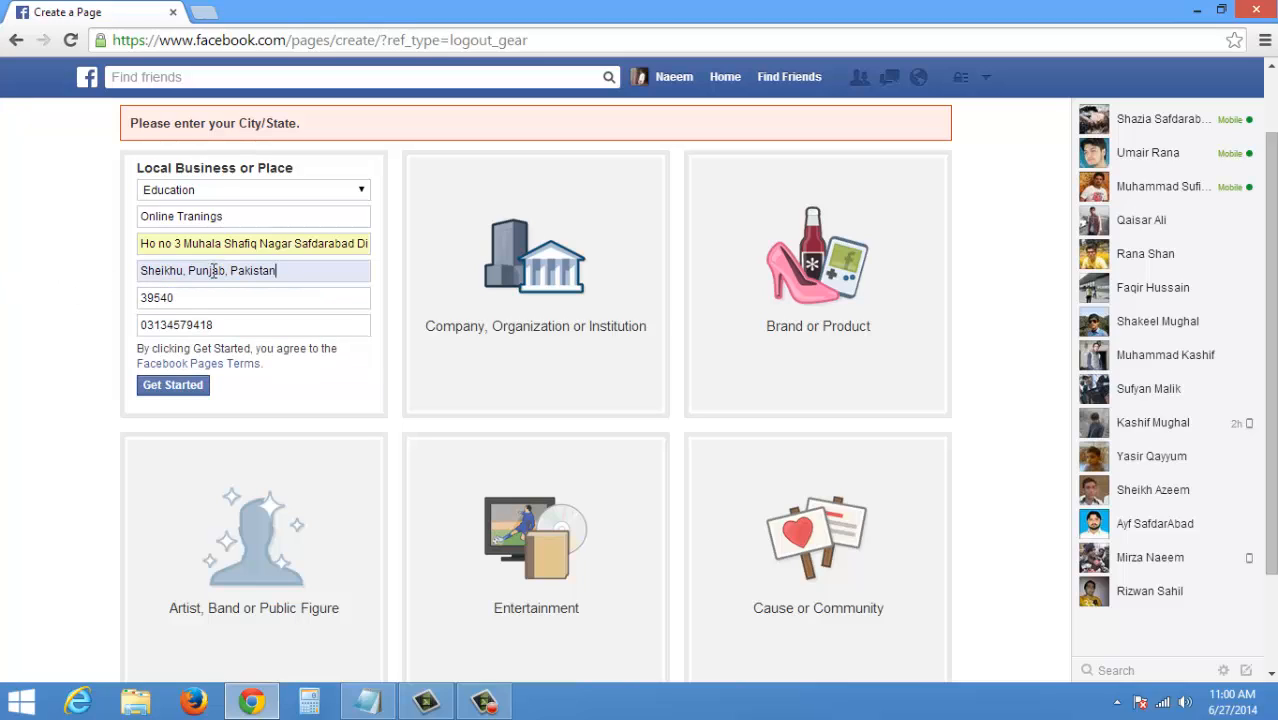
key(ctrl+a)
key(BackSpace)
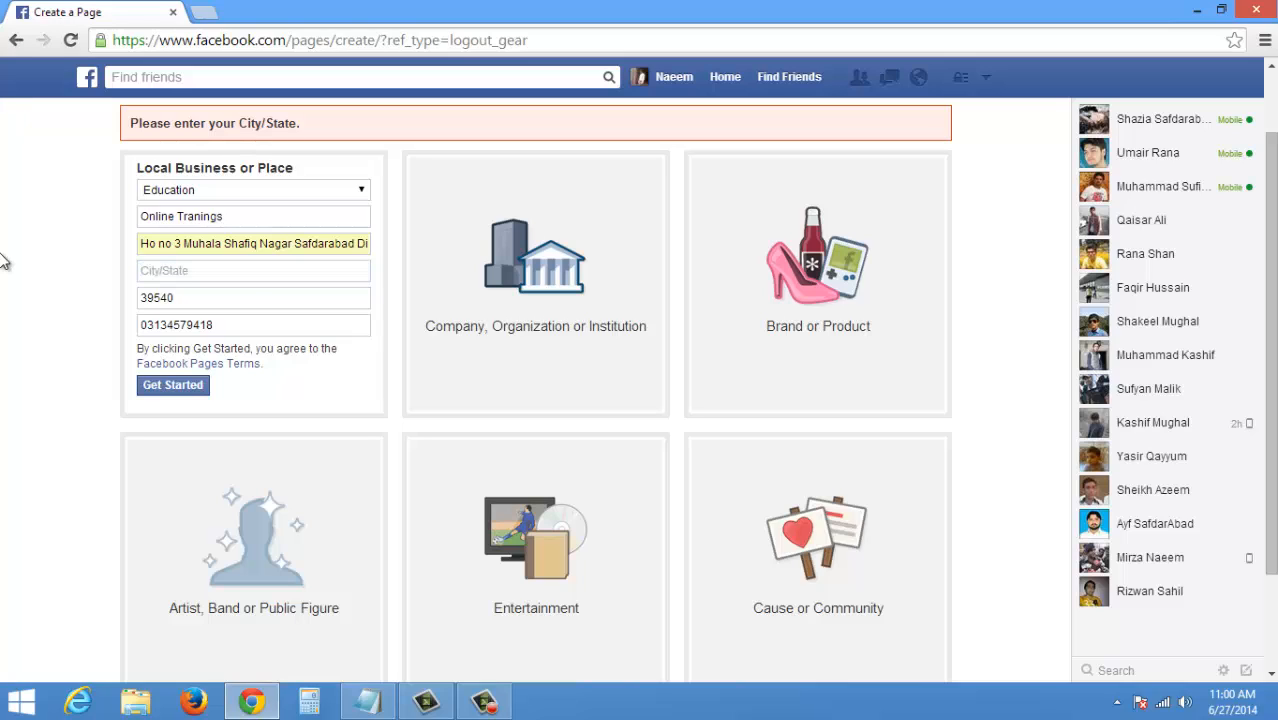
- Set City/State to the business's city from the suggested places and submit the page form
text(sh)
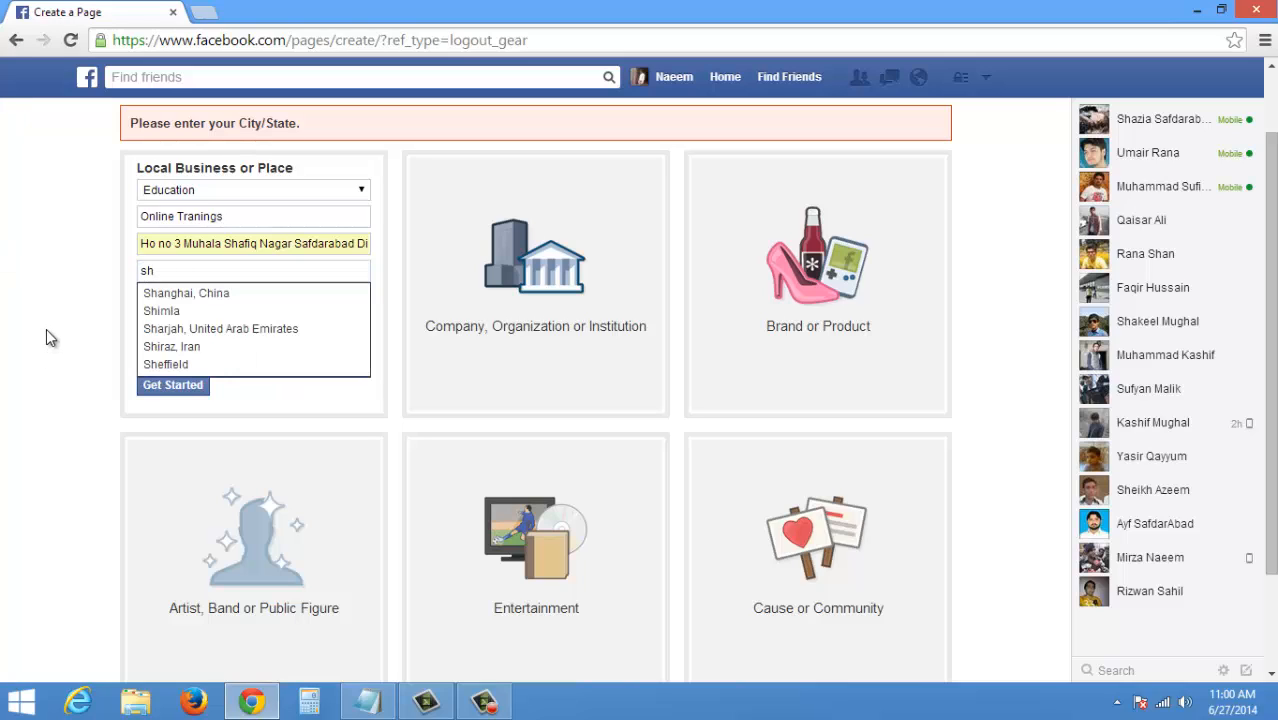
text(eikhu)
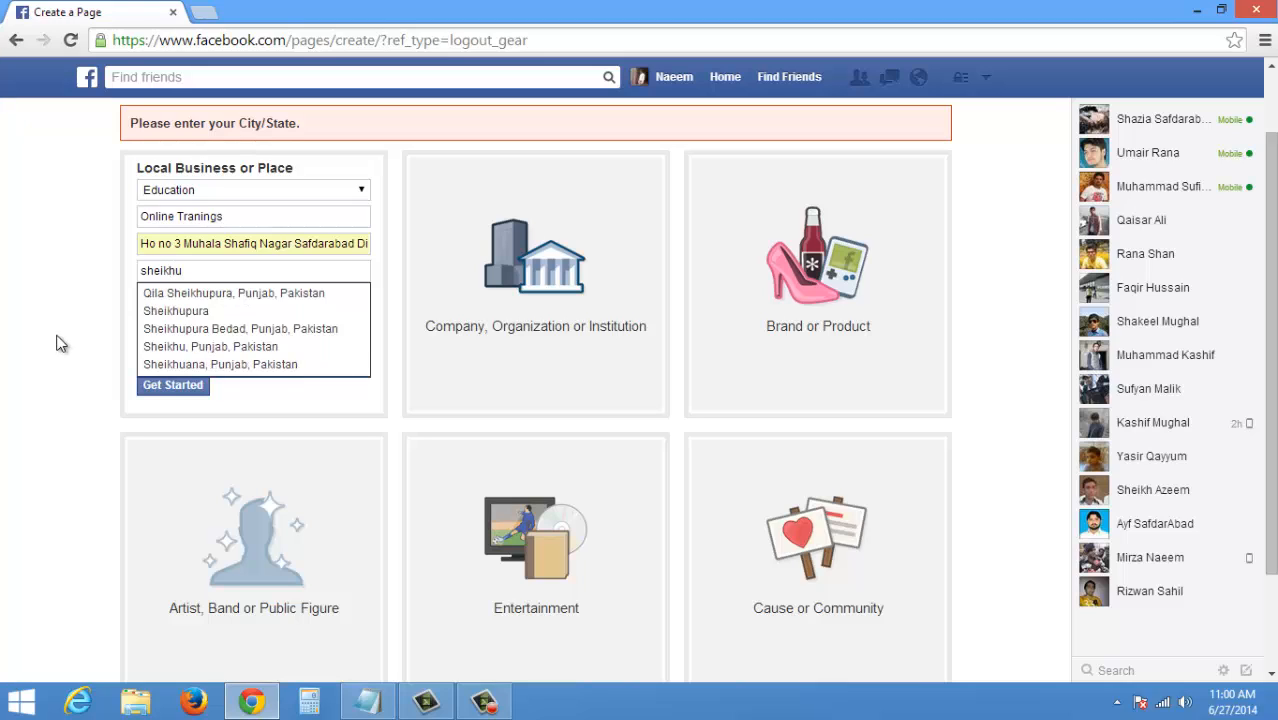
click(180, 312)
click(181, 388)
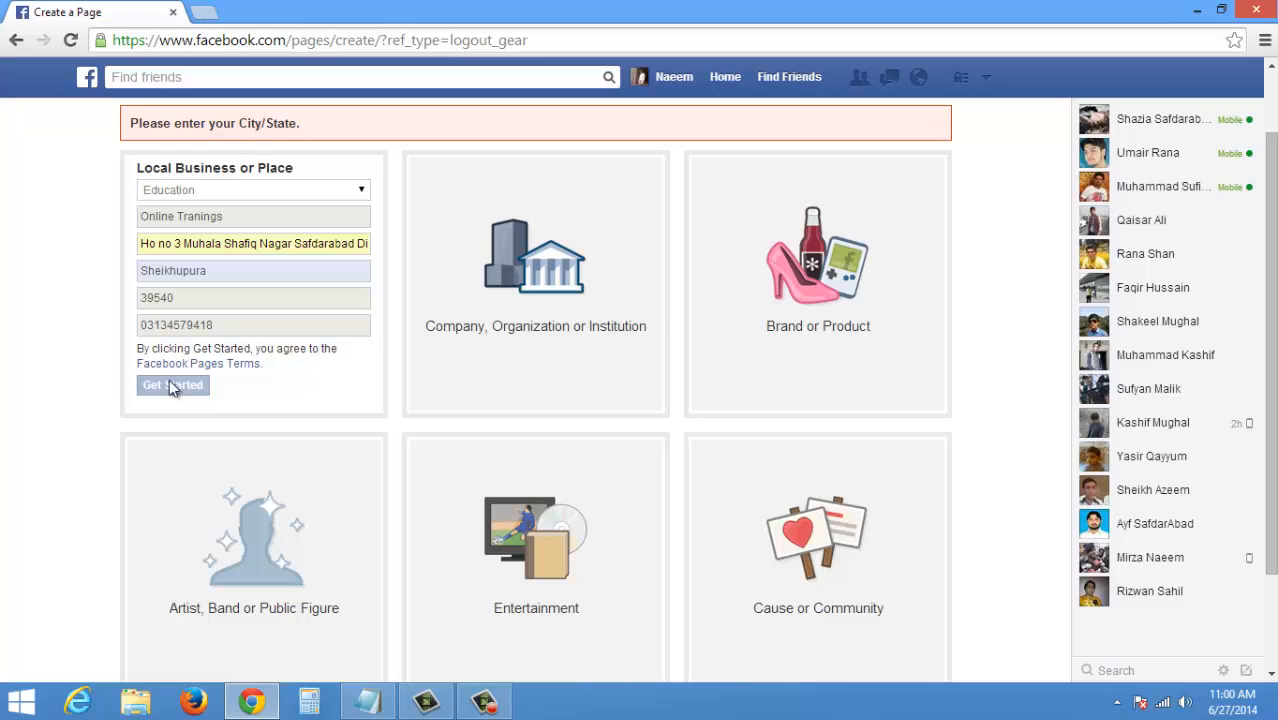
click(186, 382)
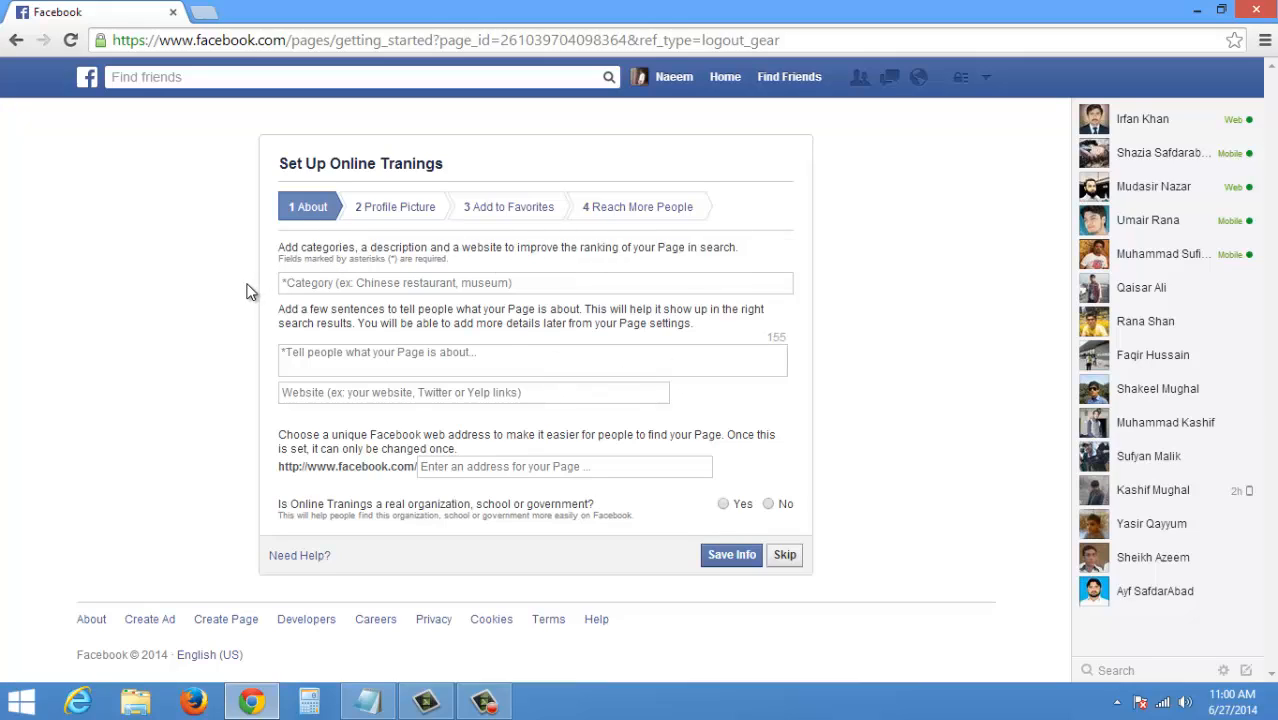
- Set the Page's unique Facebook web address to "onlinetranings" and try to save the About info without a category
click(342, 369)
click(582, 466)
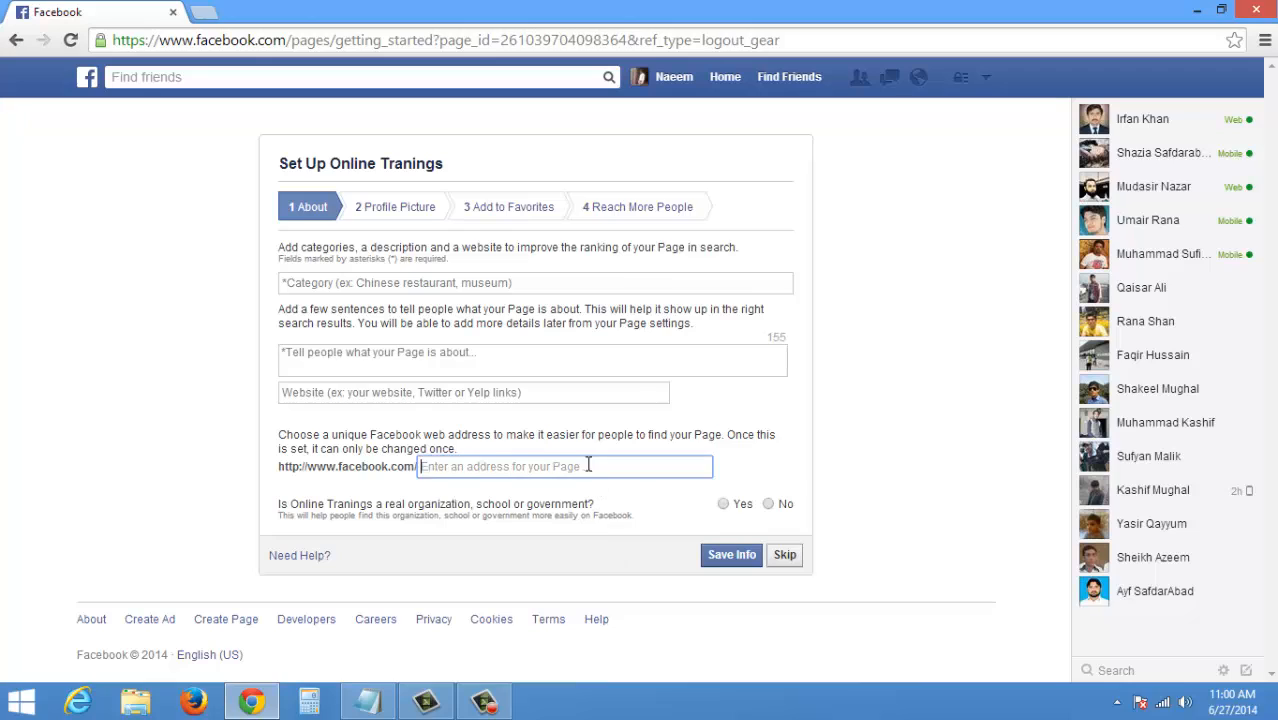
right_click(584, 468)
click(645, 288)
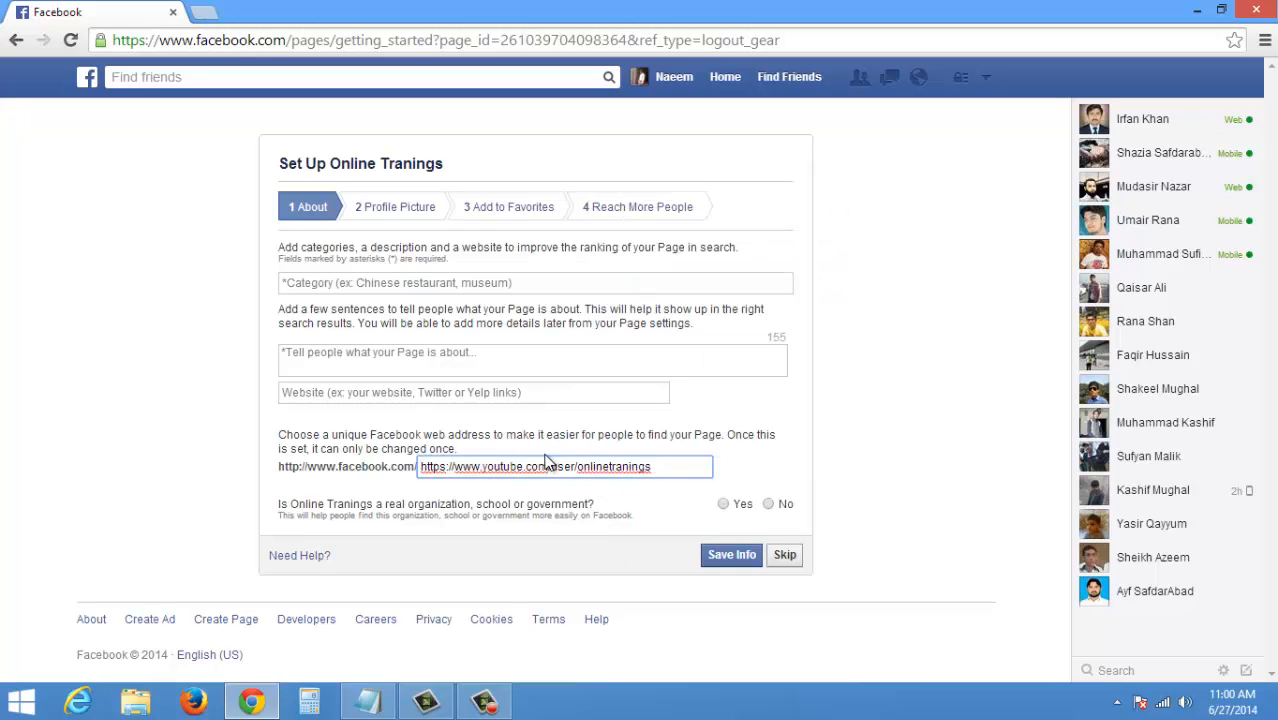
key(shift+Home)
key(BackSpace)
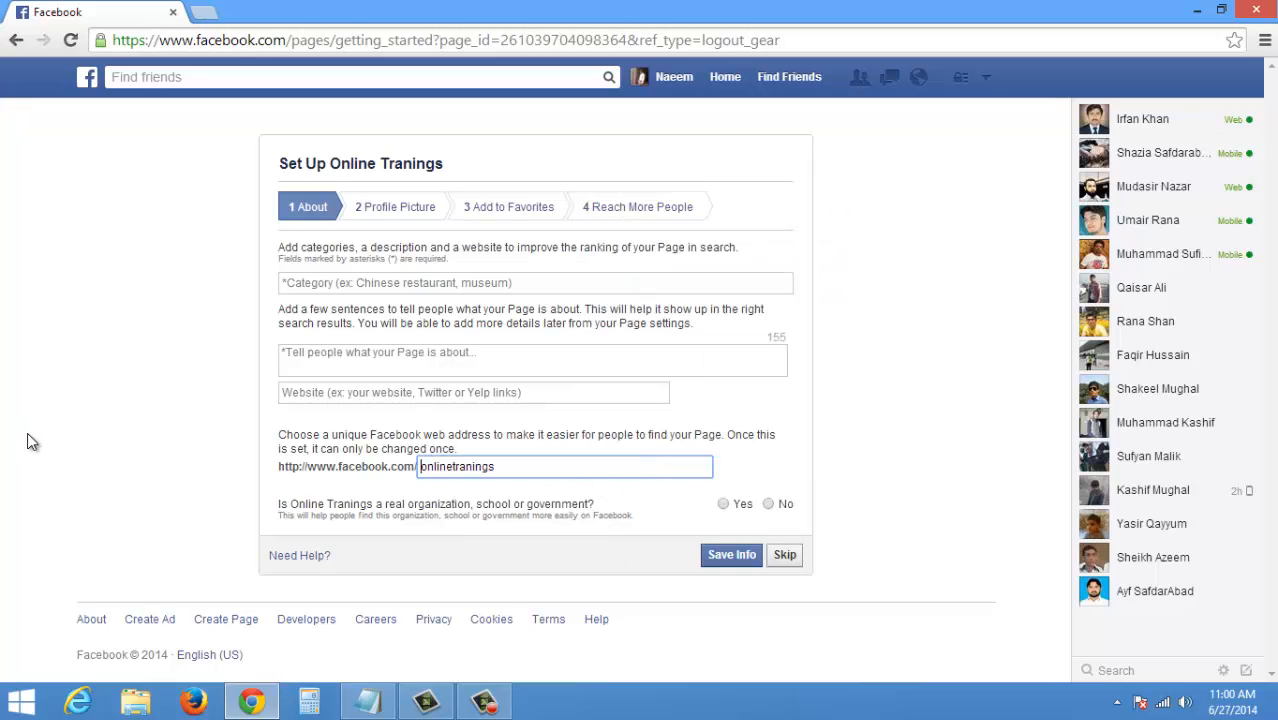
click(41, 437)
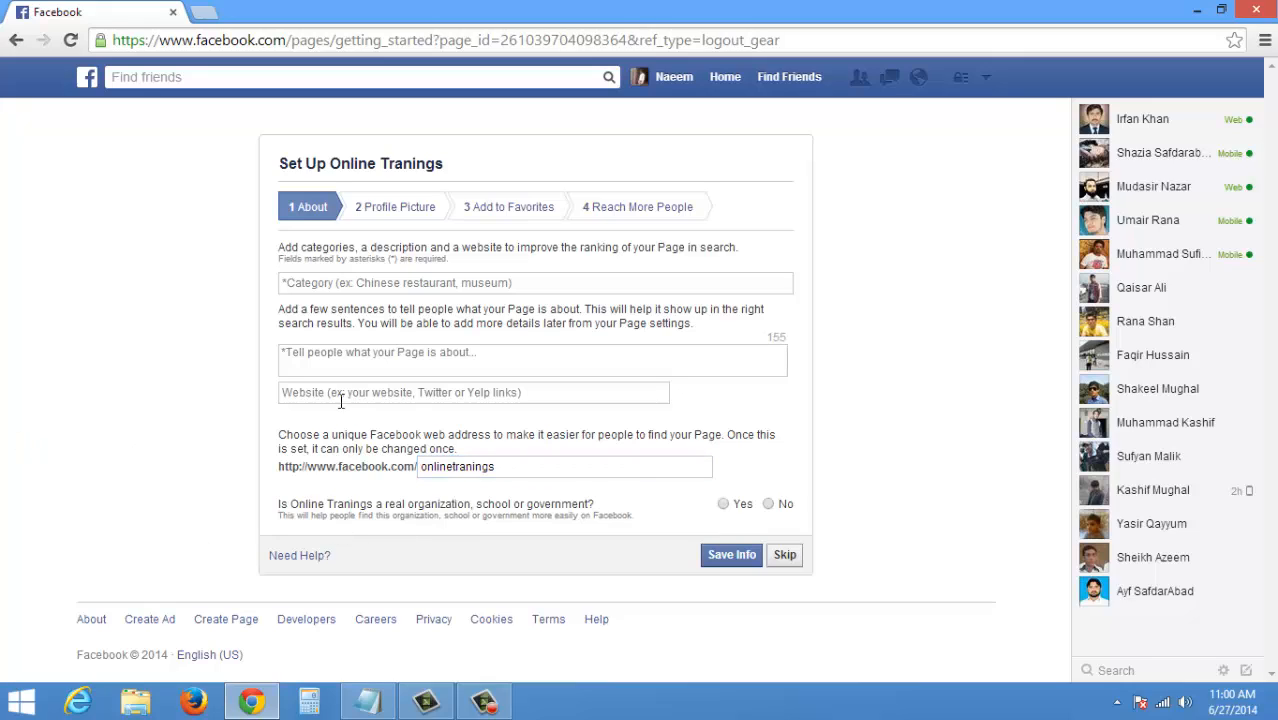
click(732, 556)
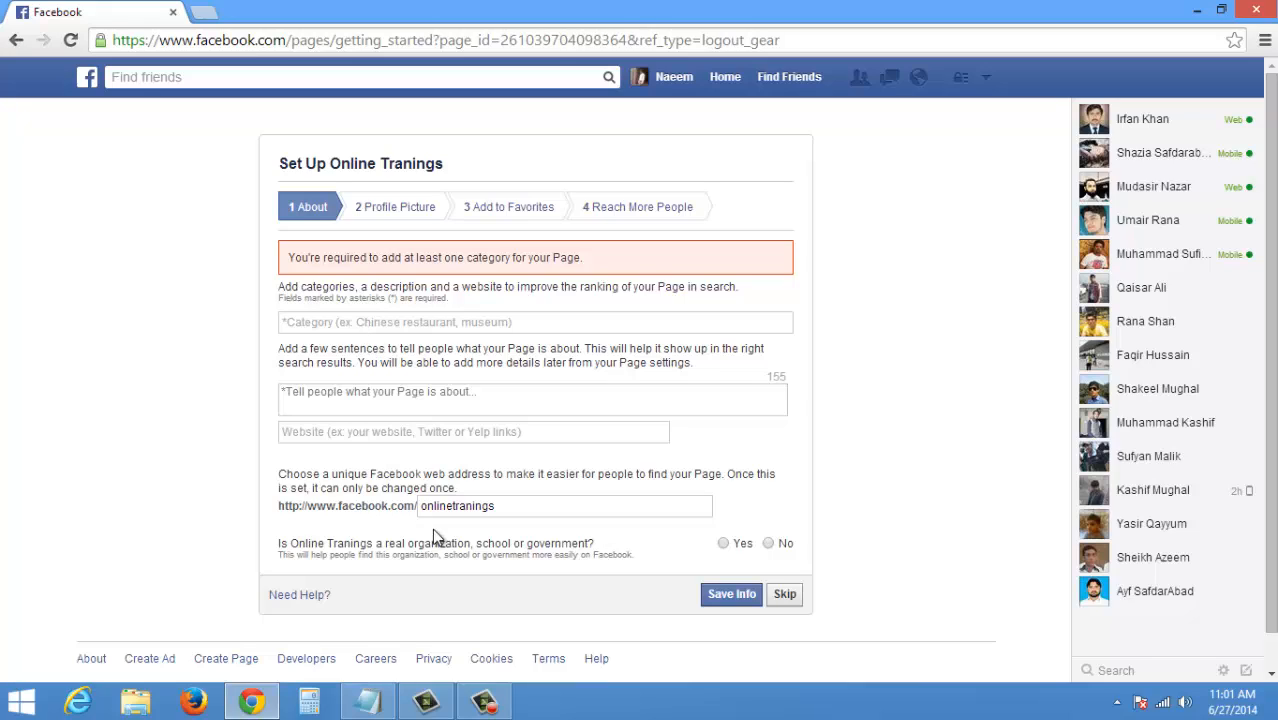
- Leave the web address as onlinetranings and skip the About, Profile Picture, Add to Favorites and Reach More People setup stages
click(478, 509)
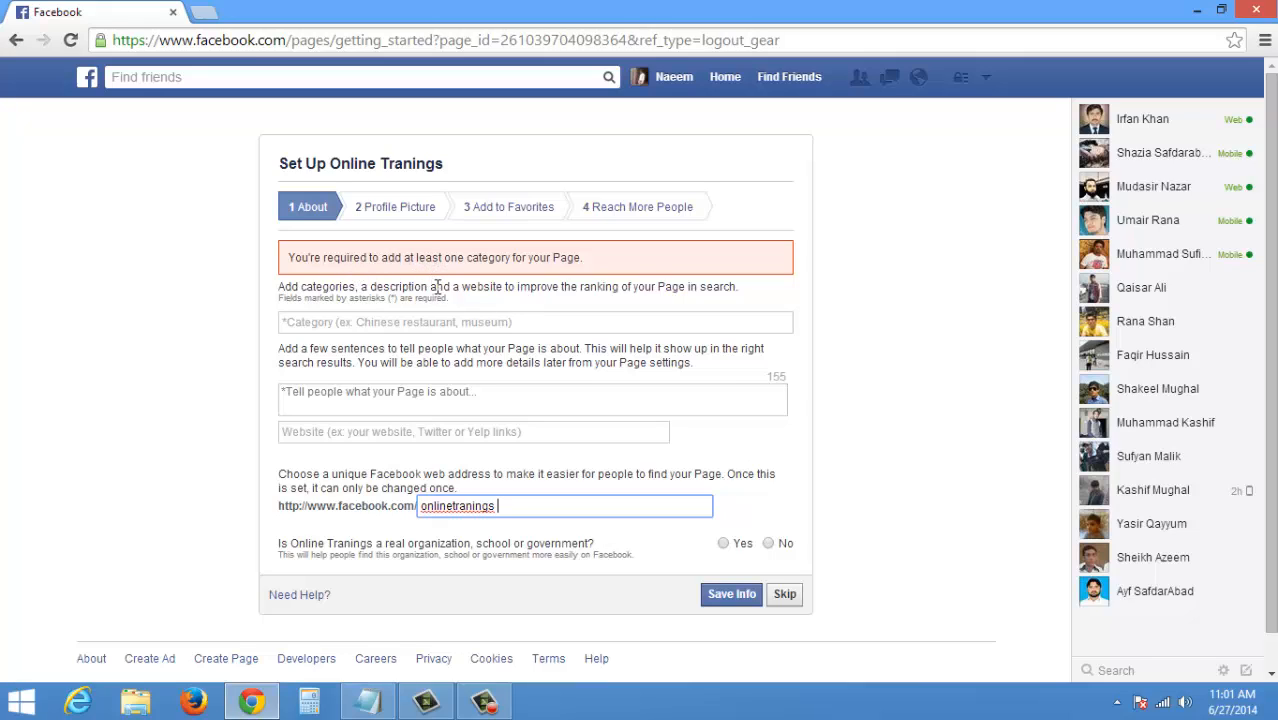
click(538, 519)
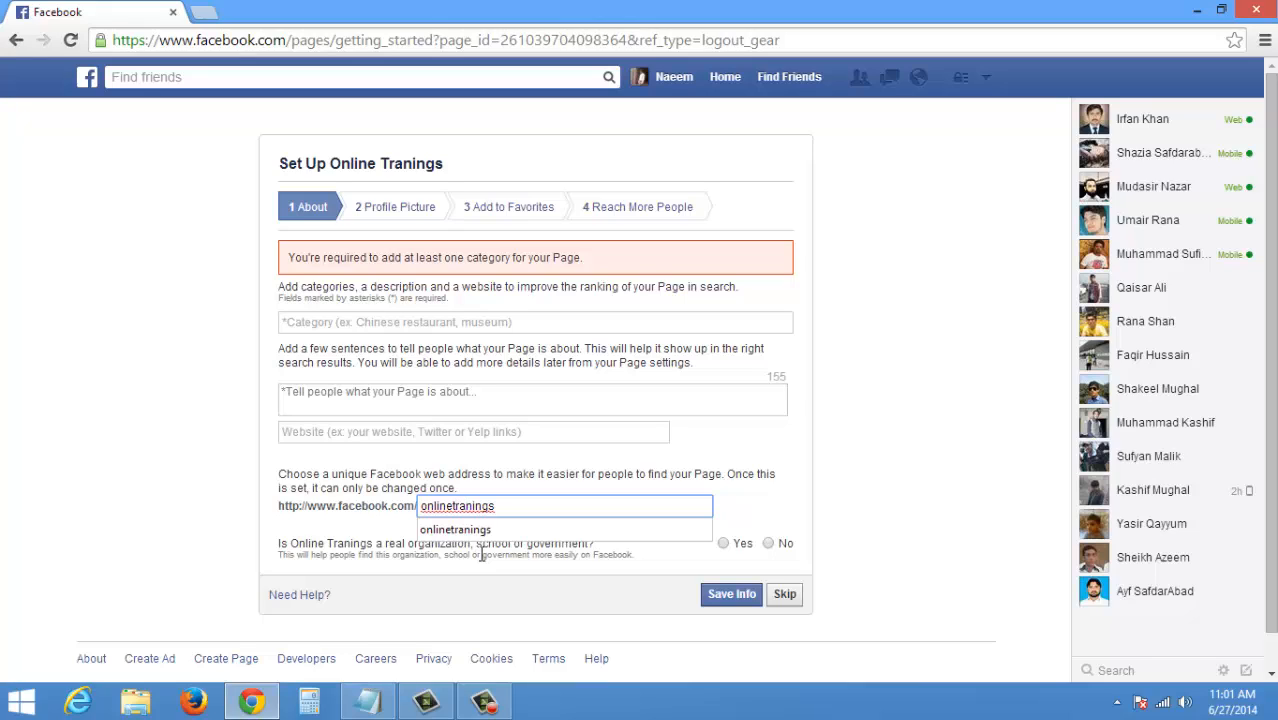
click(783, 596)
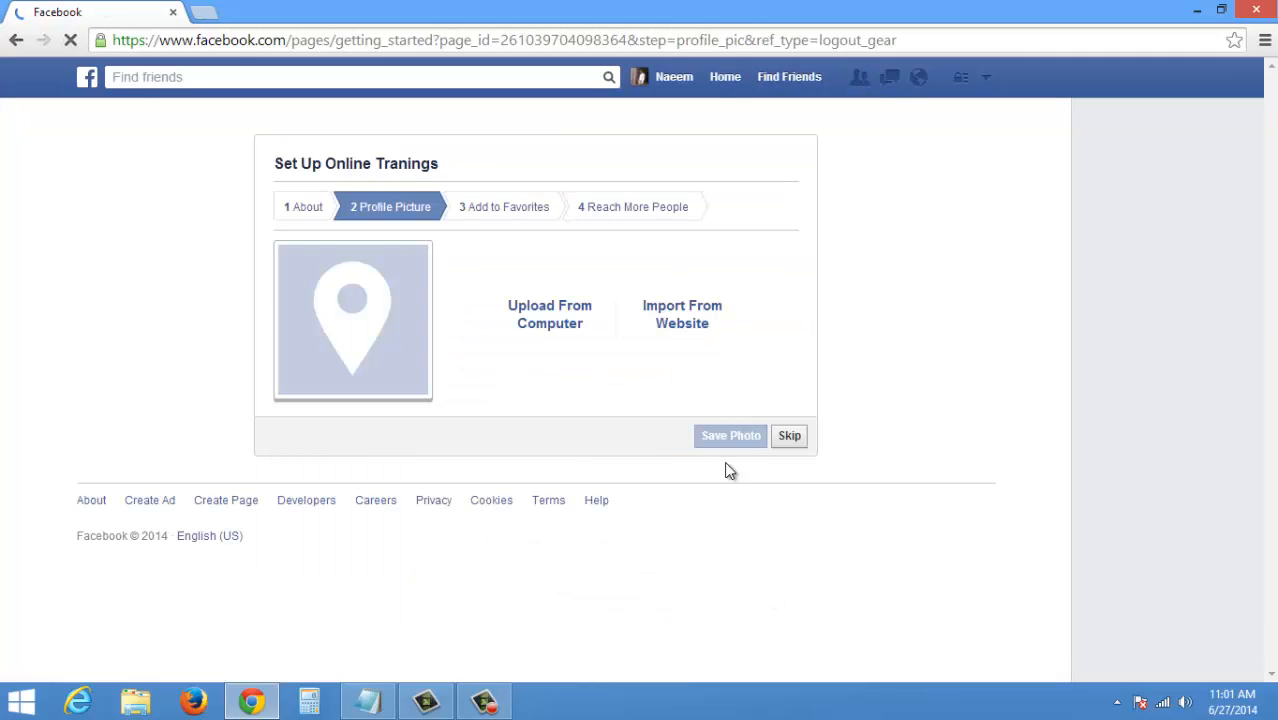
click(789, 438)
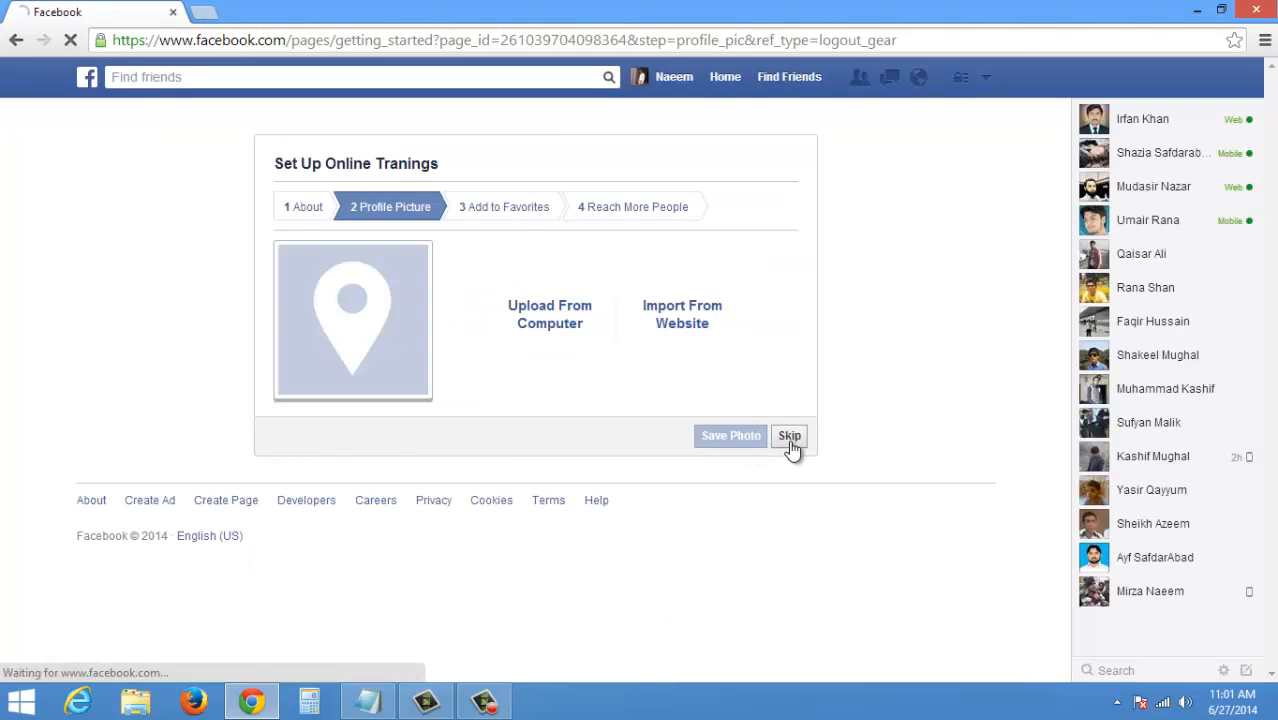
click(784, 412)
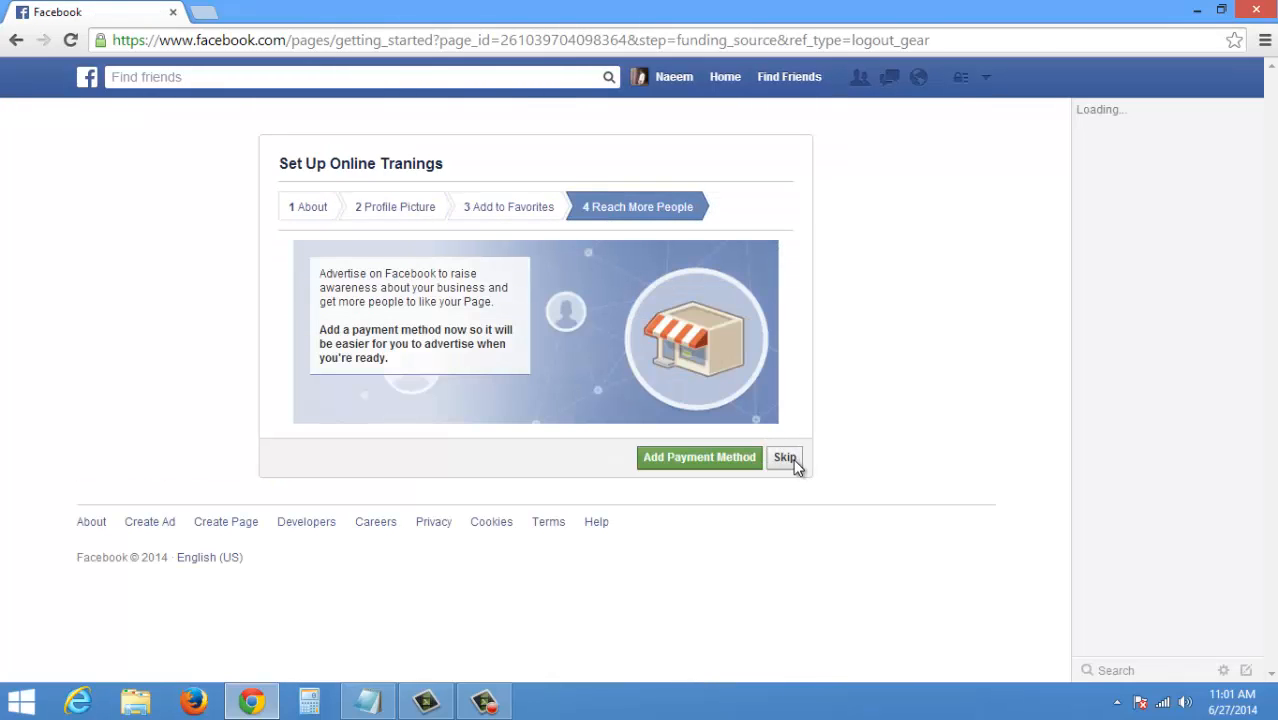
click(789, 466)
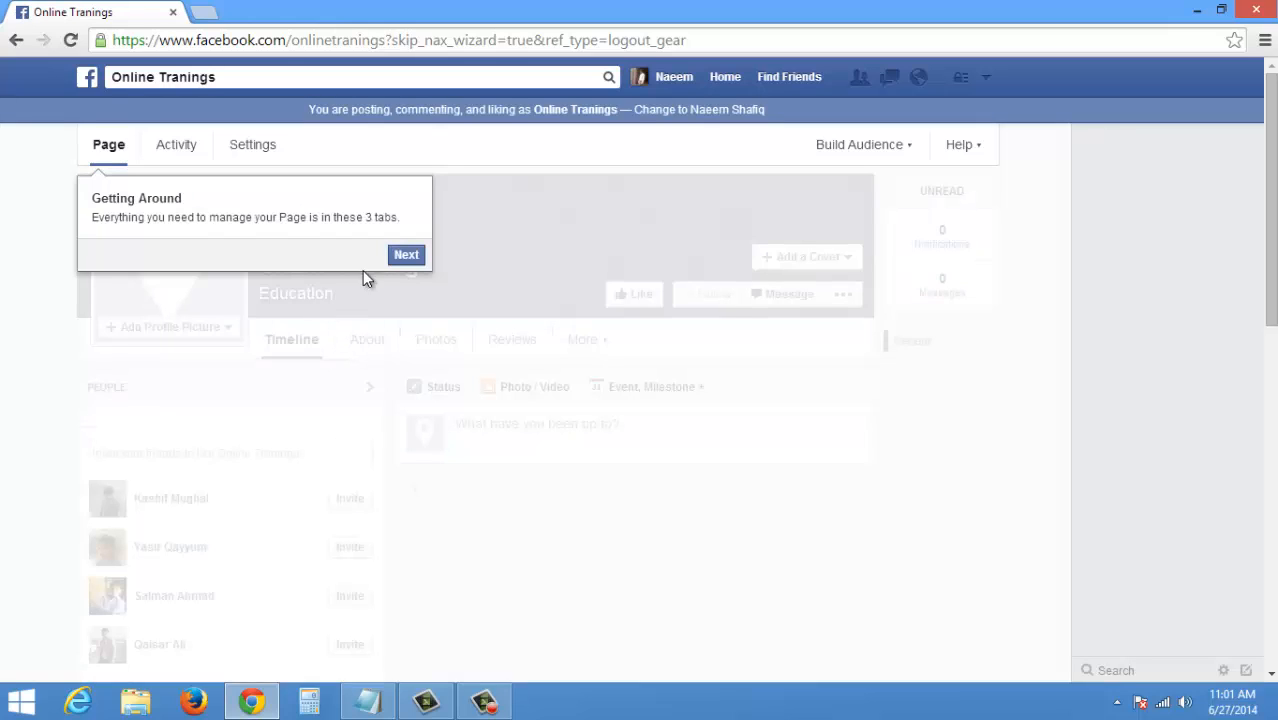
- Go through the introductory tour of the new Page and like the Page on the way
click(406, 255)
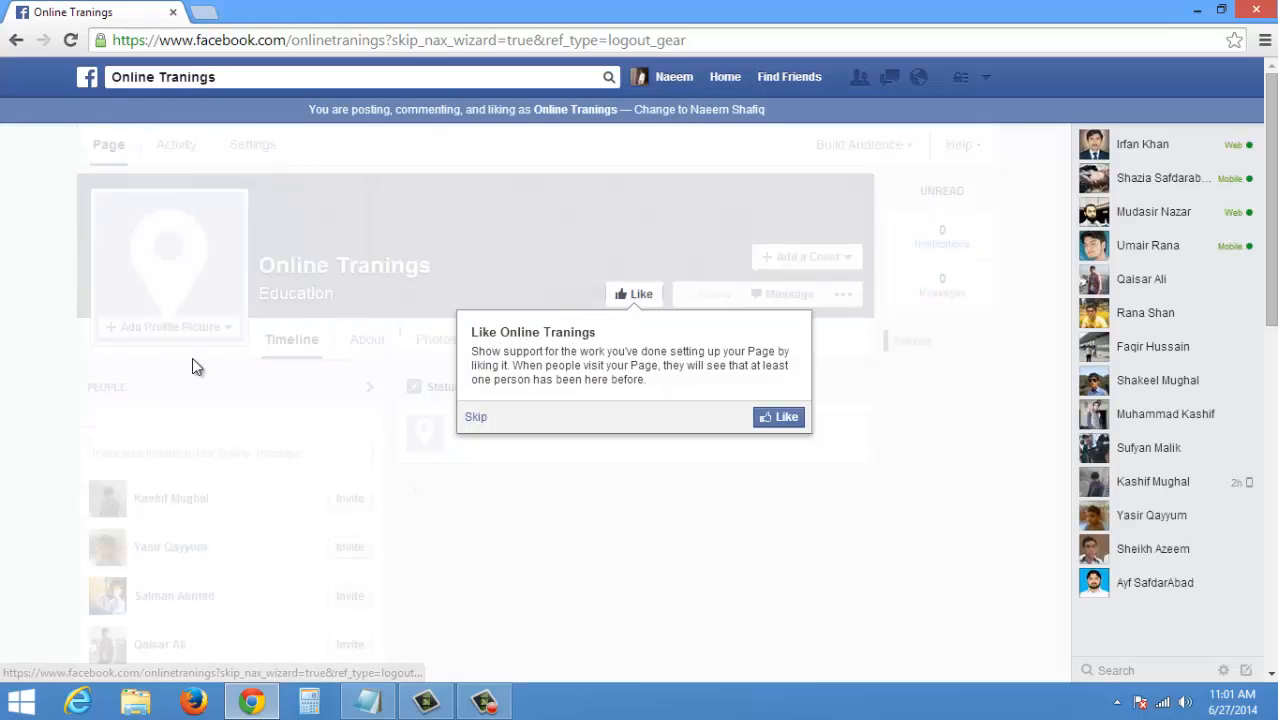
click(780, 416)
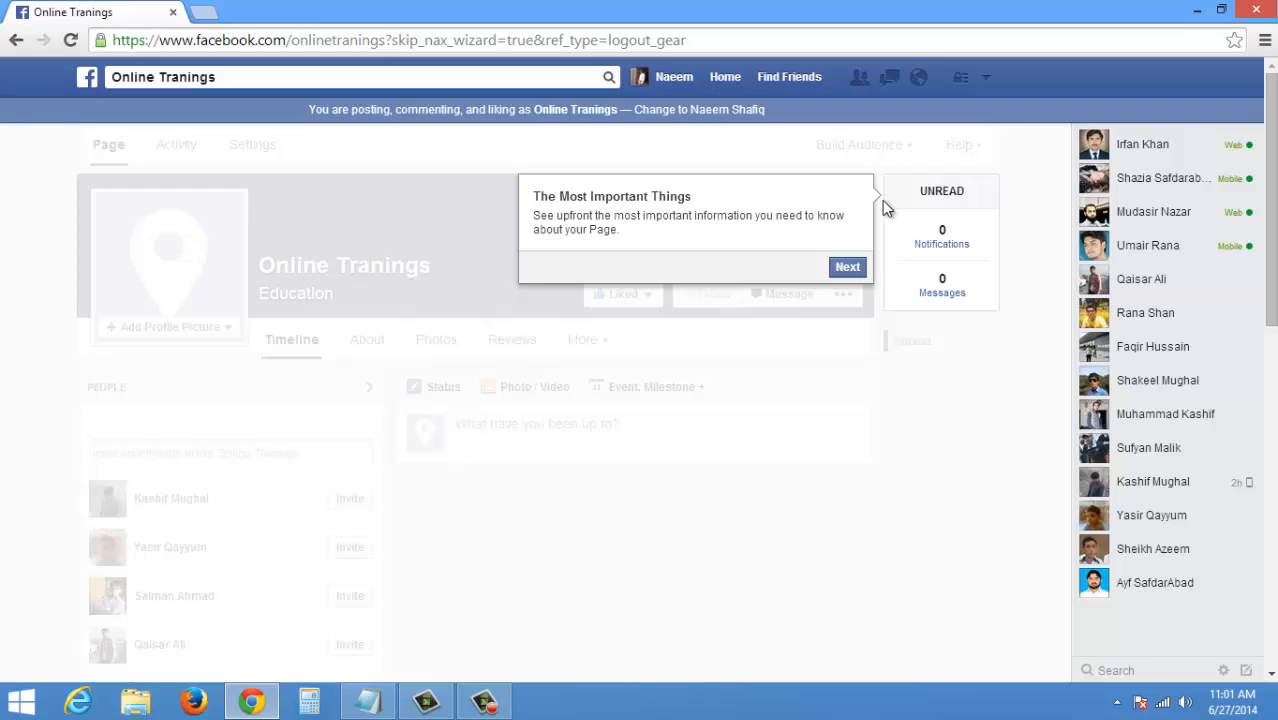
click(860, 275)
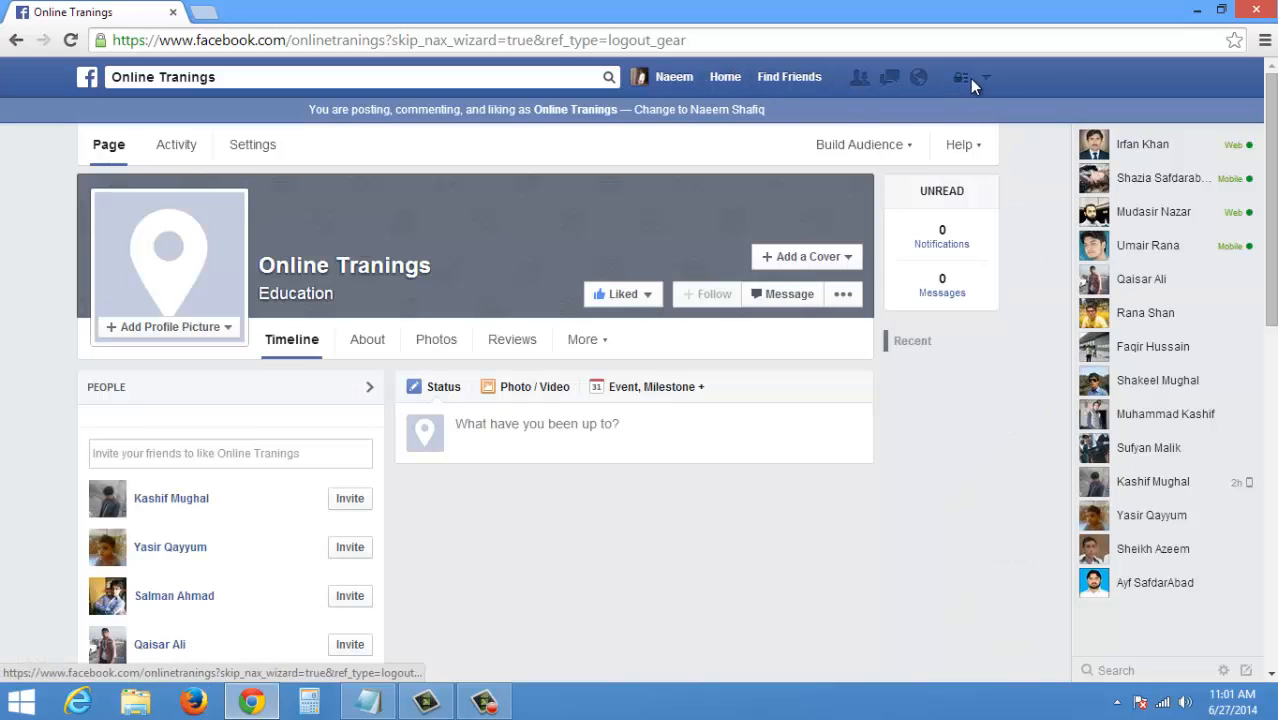
- Look through the account options, the new Page's timeline and its Activity section
click(986, 80)
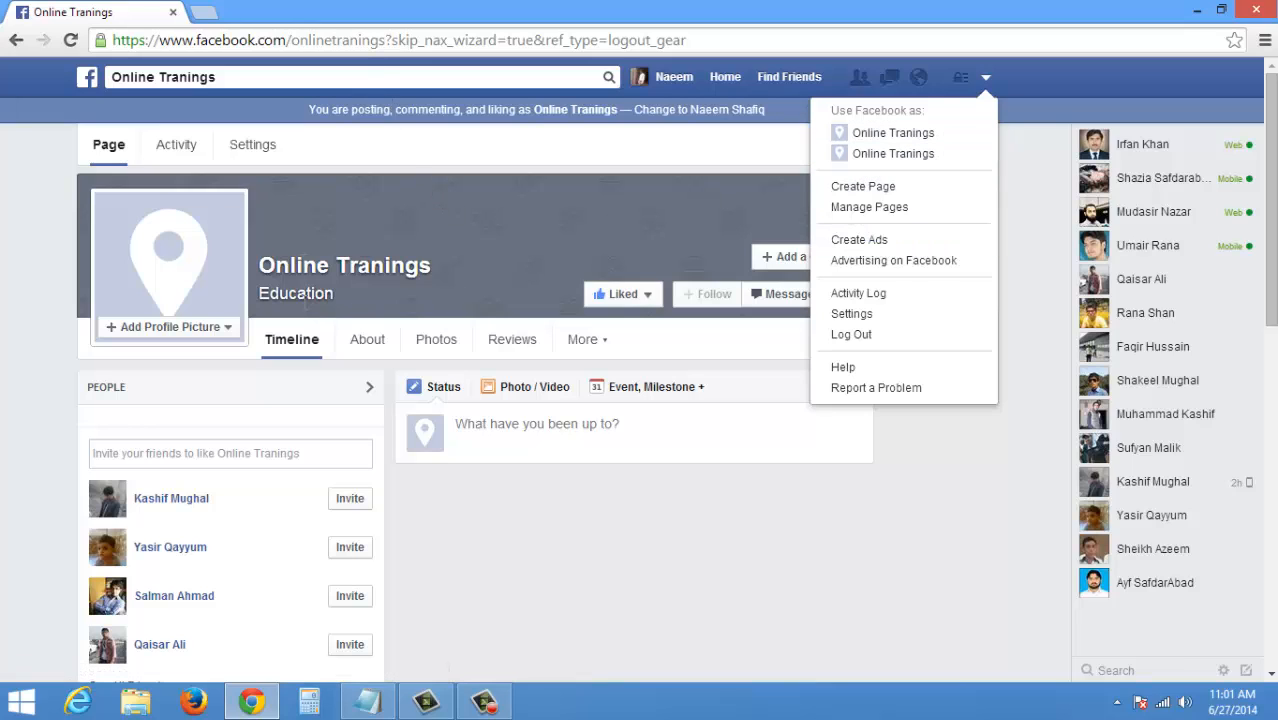
scroll(299, 350, down, 10)
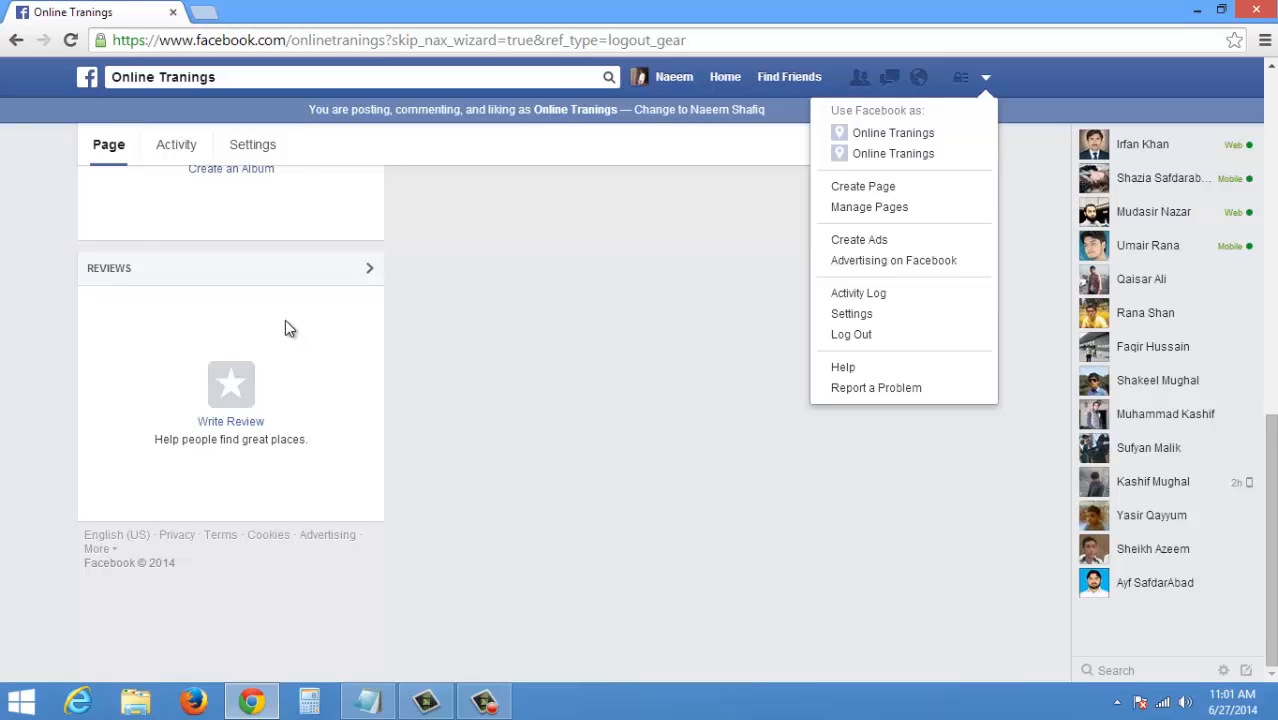
scroll(320, 320, up, 10)
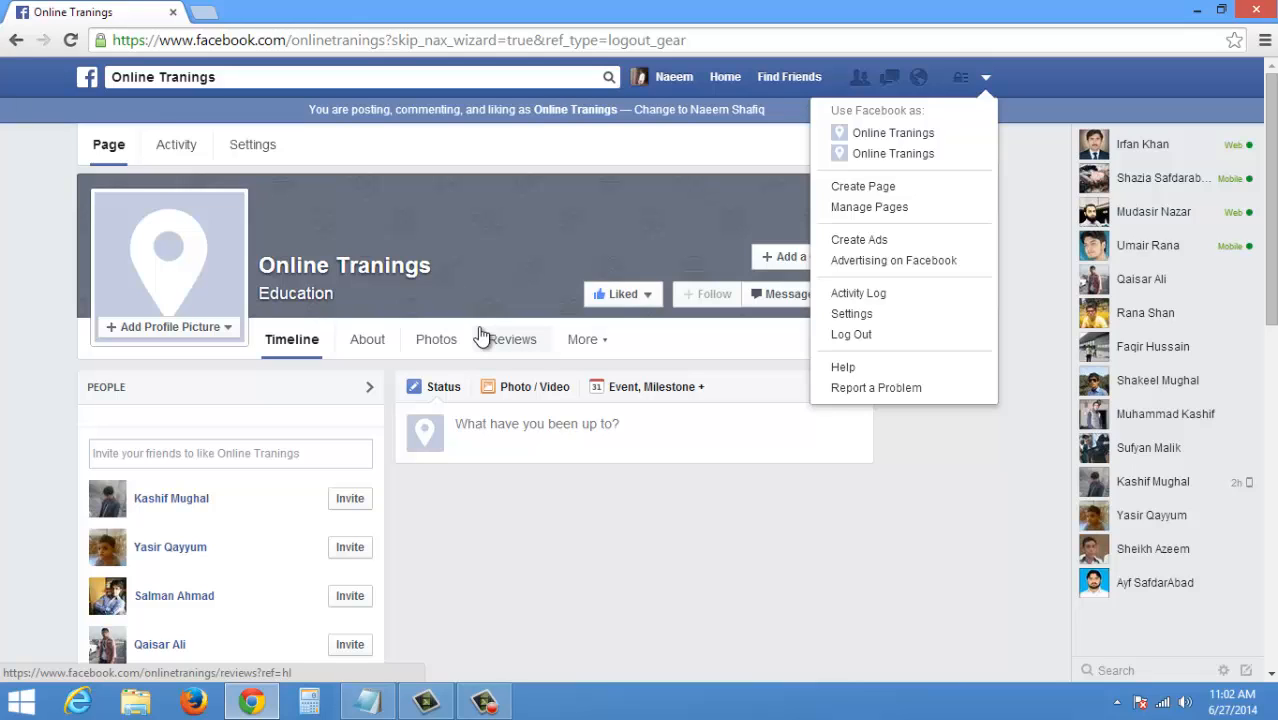
click(190, 150)
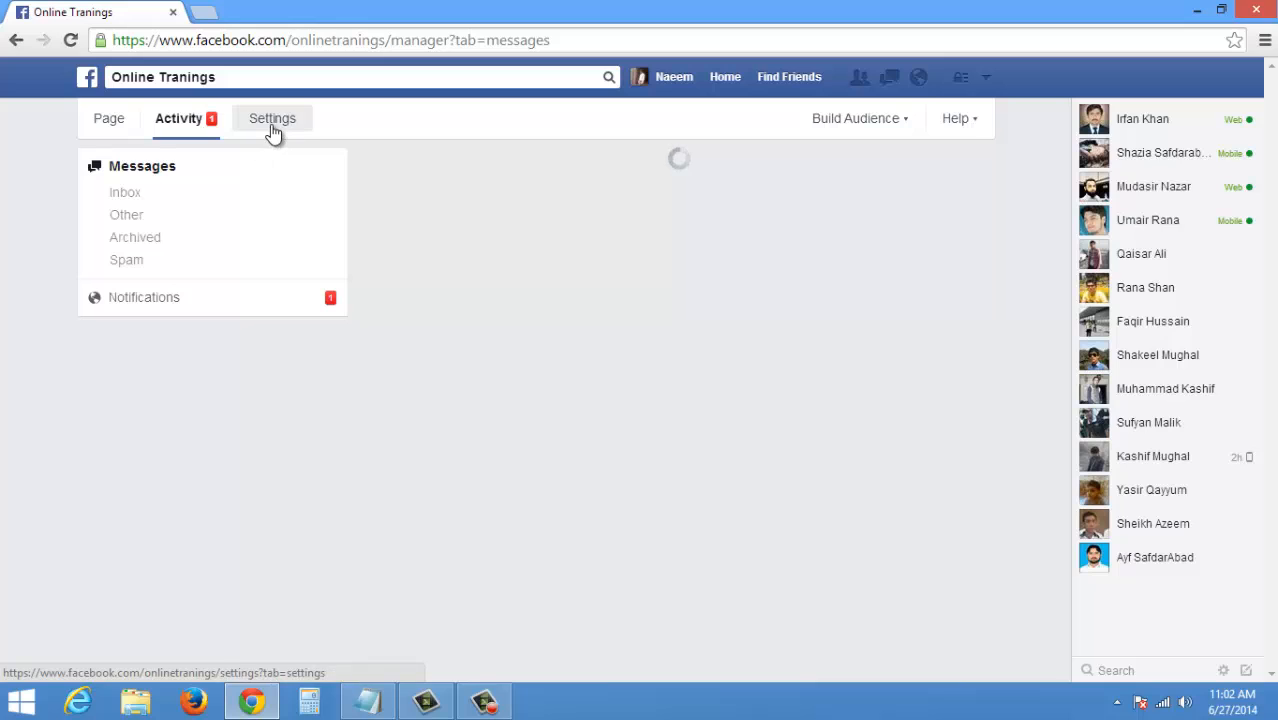
- Open the settings of the new Online Tranings Page and permanently delete the Page
click(268, 130)
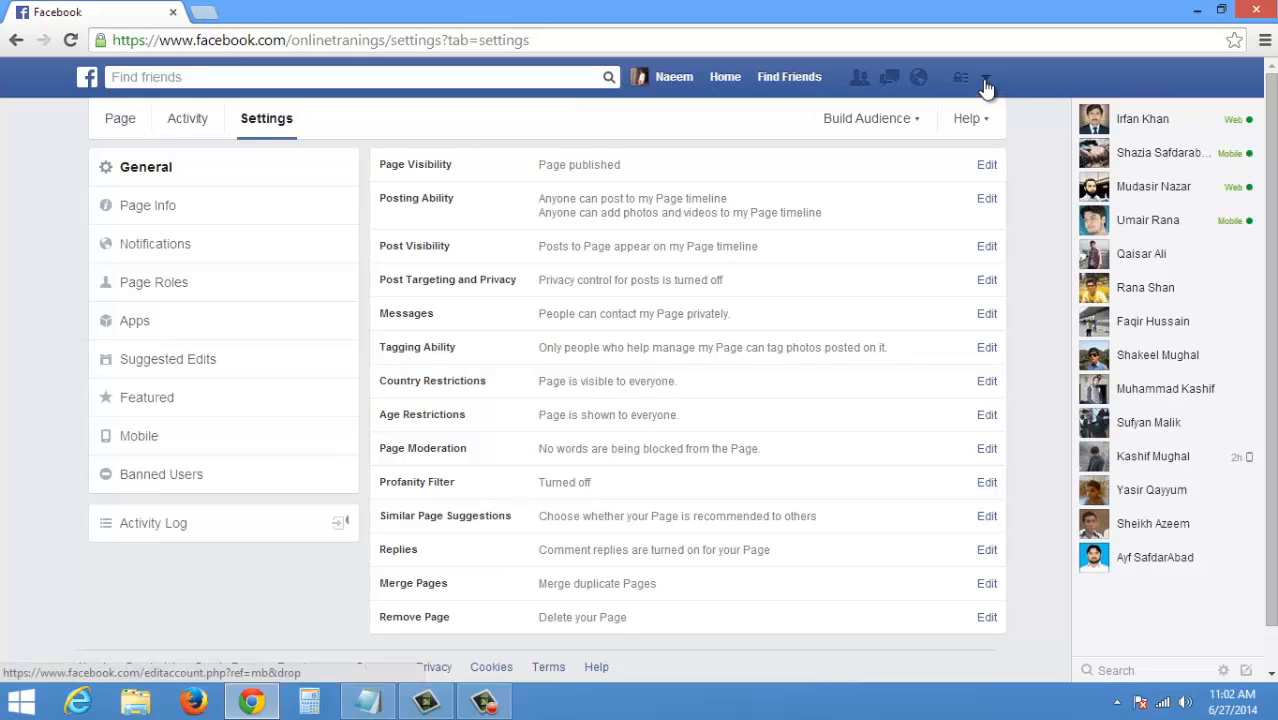
click(604, 622)
click(652, 618)
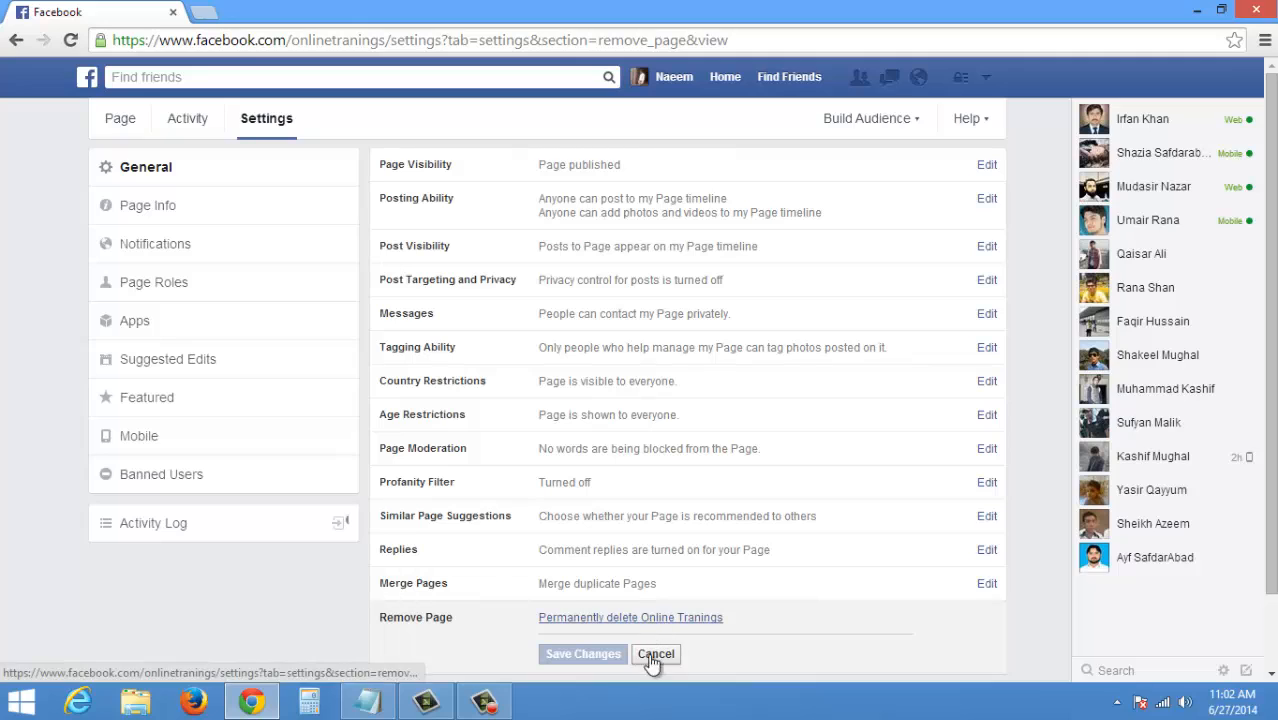
click(748, 326)
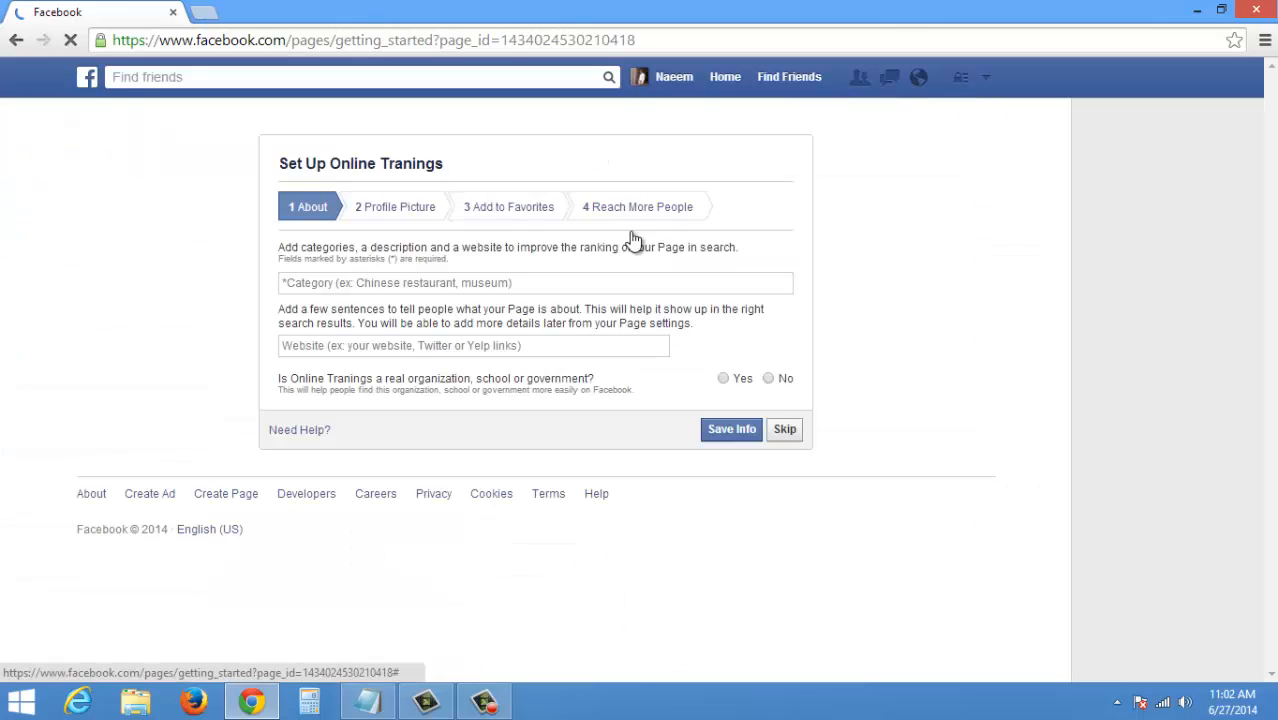
- Skip all four setup stages, from About to Reach More People, for the remaining Online Tranings Page
click(988, 80)
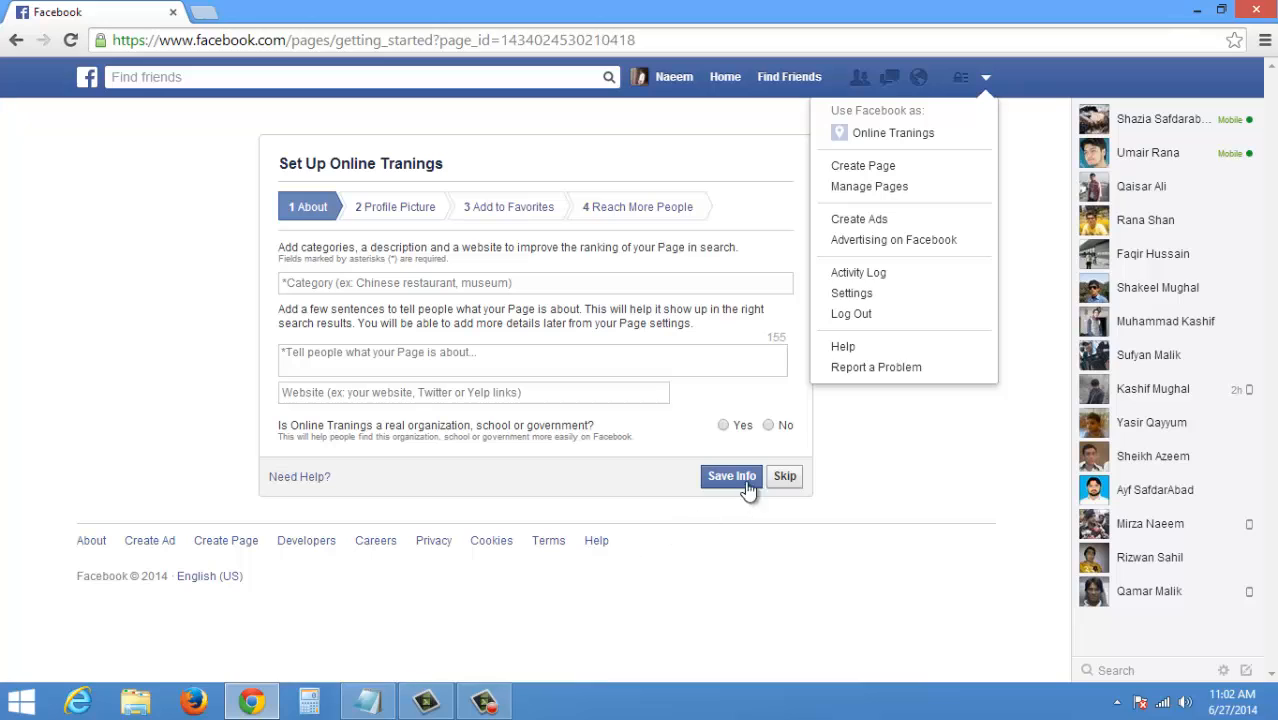
click(783, 477)
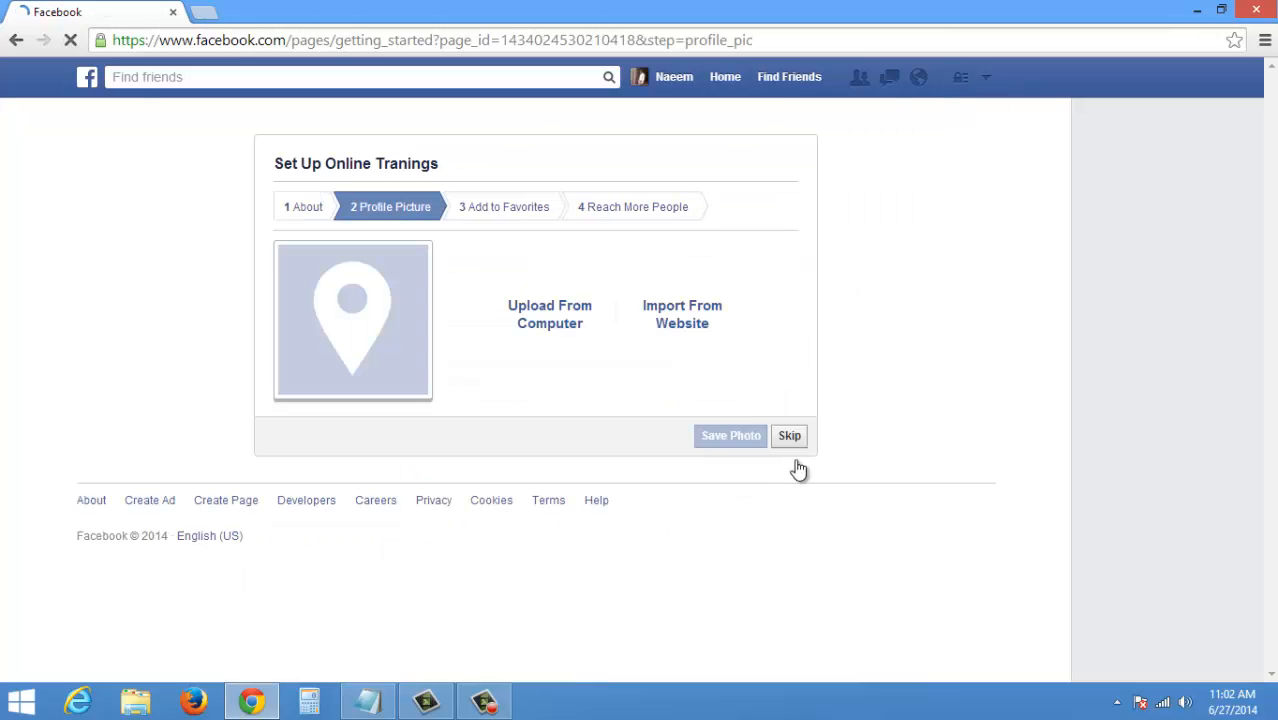
click(789, 436)
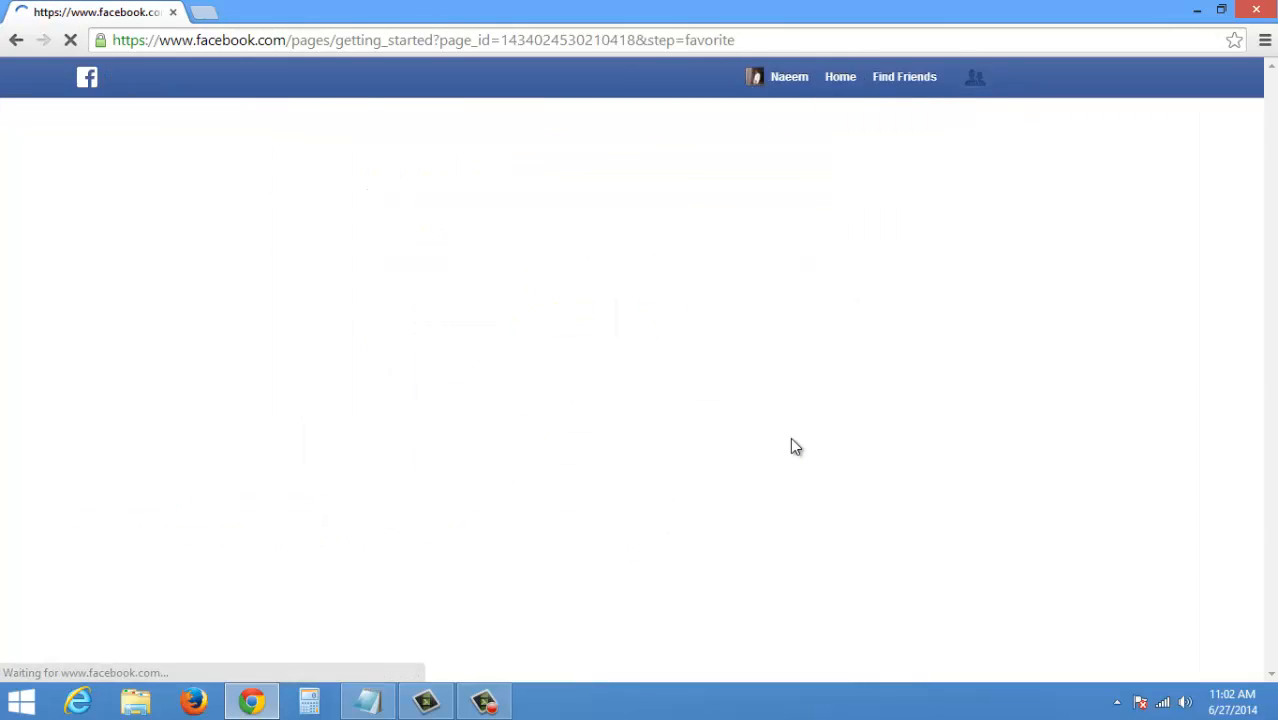
click(788, 414)
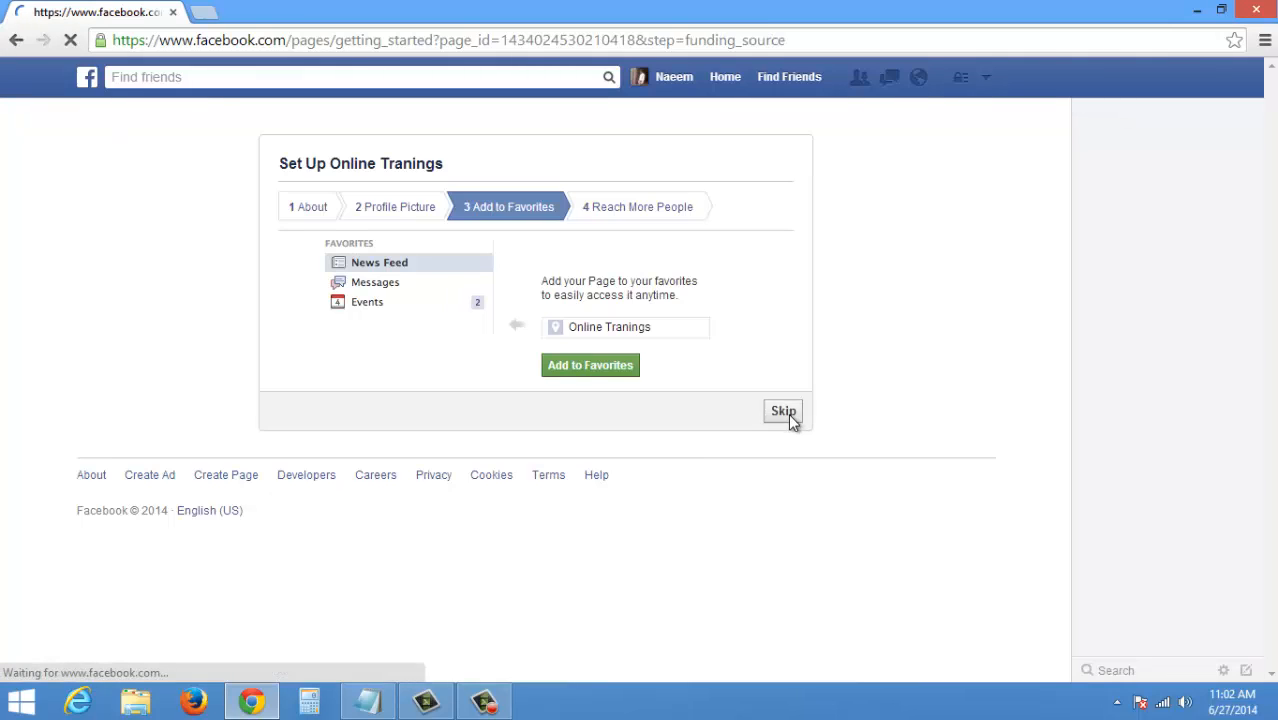
click(787, 460)
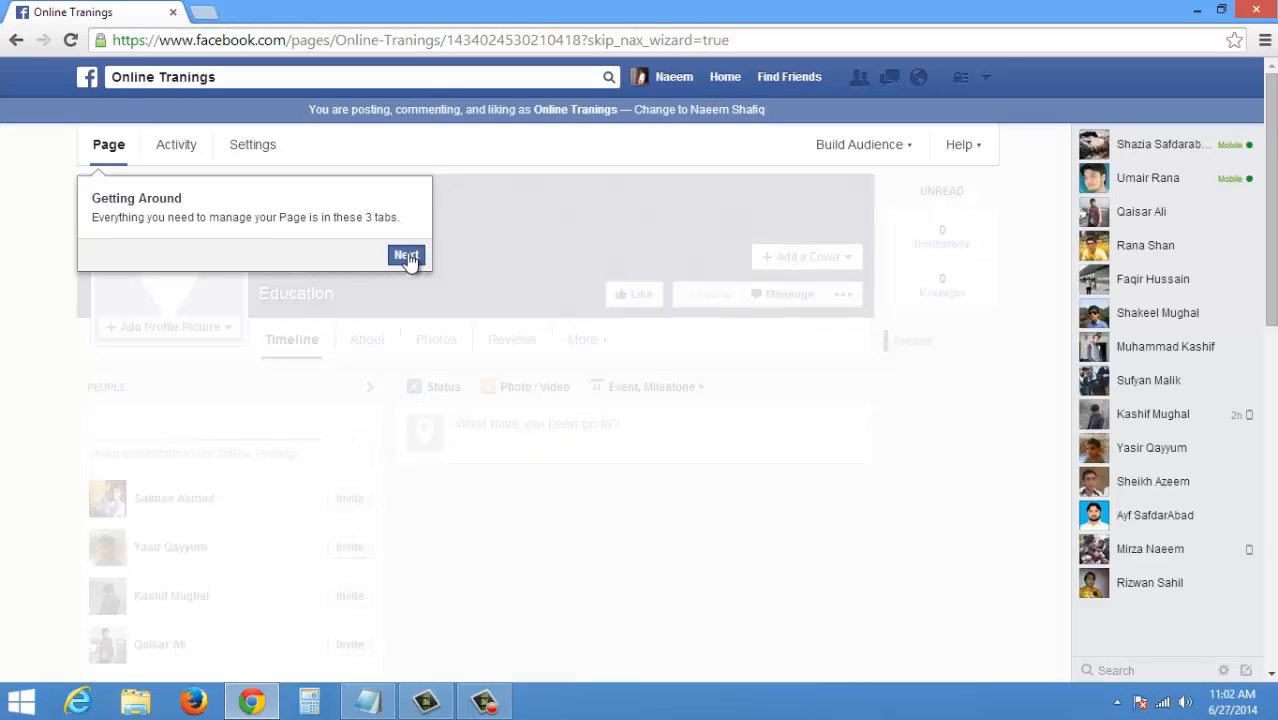
- Complete the introductory tour of the remaining Online Tranings Page, liking the Page along the way
click(405, 251)
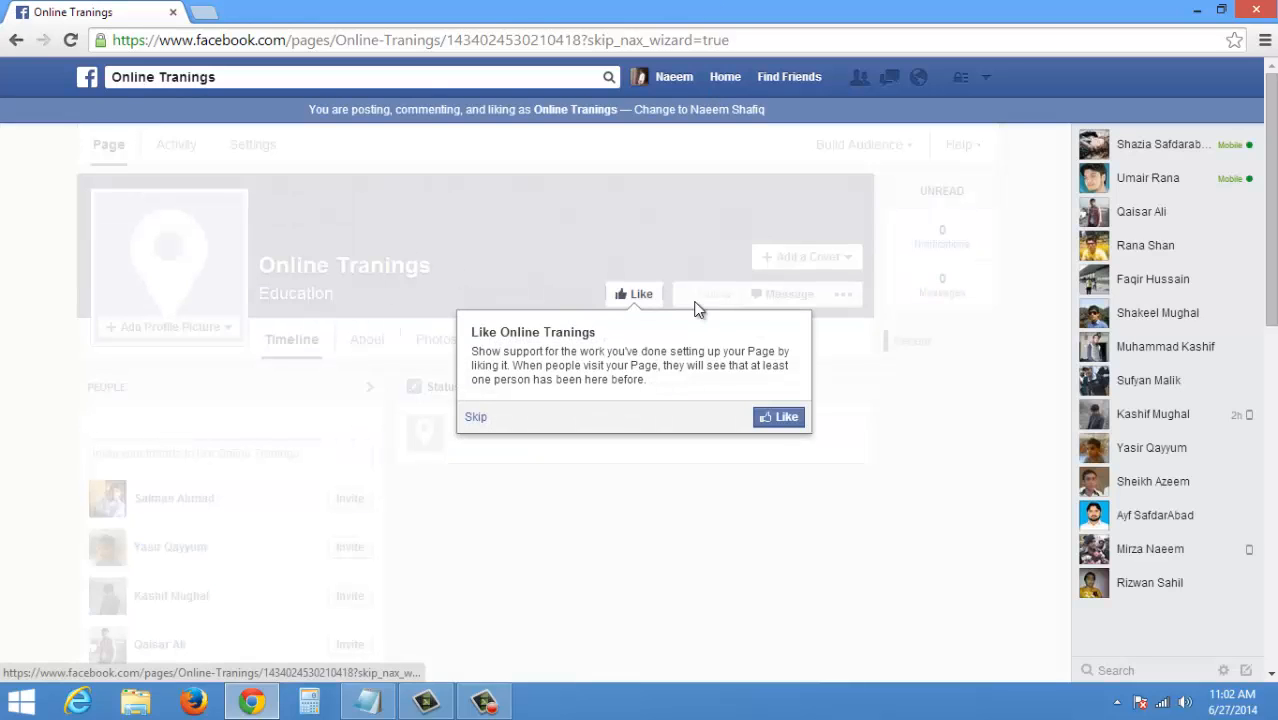
click(785, 418)
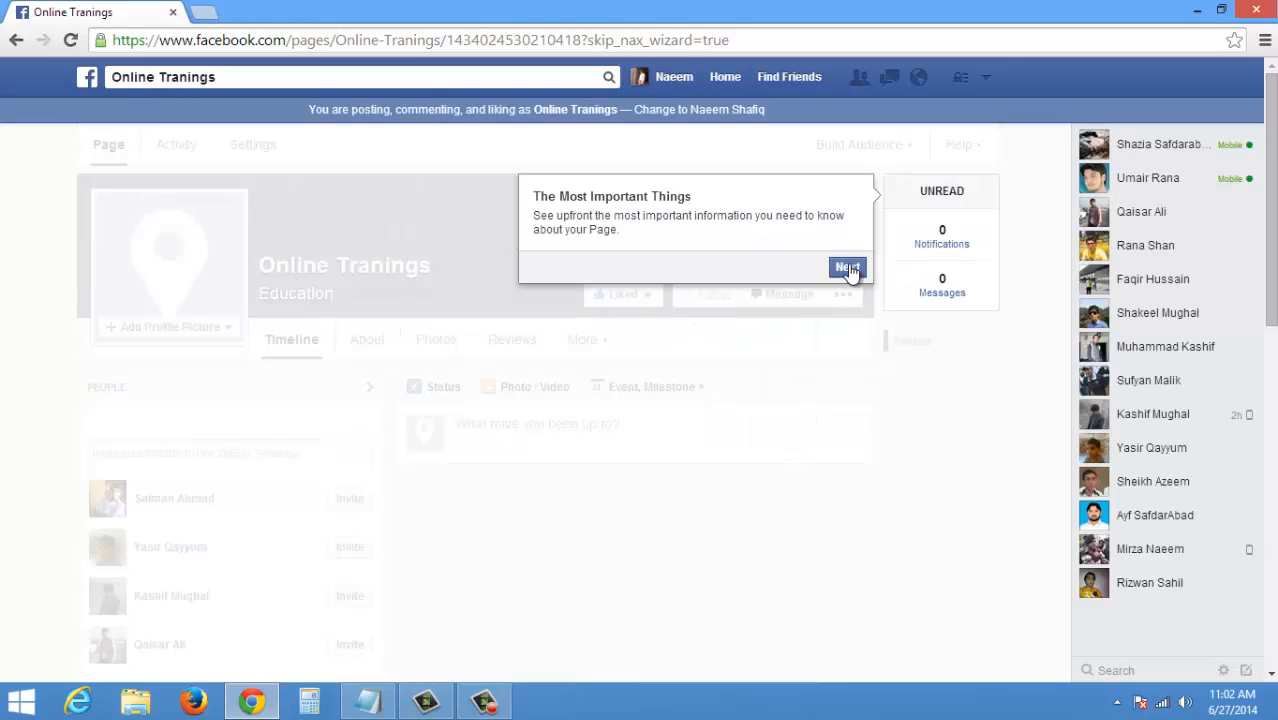
click(847, 265)
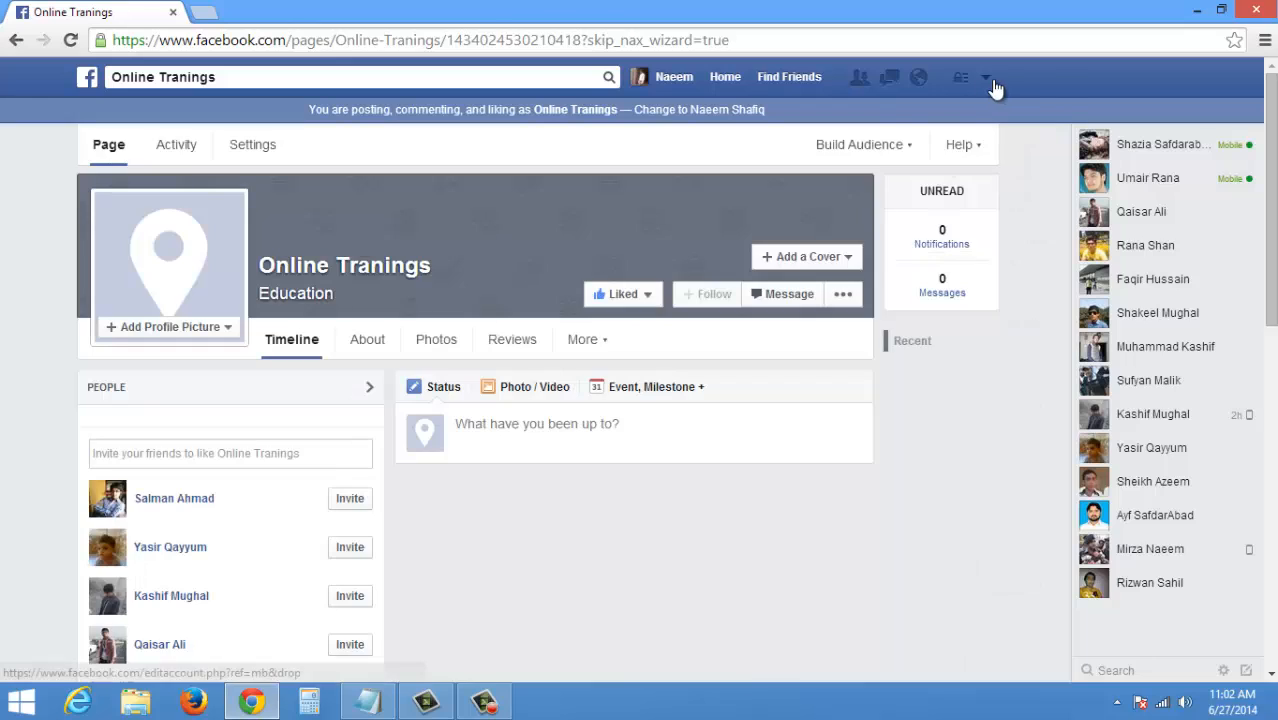
- View the list of managed Pages from the account options, and open the form for creating another Page
click(986, 79)
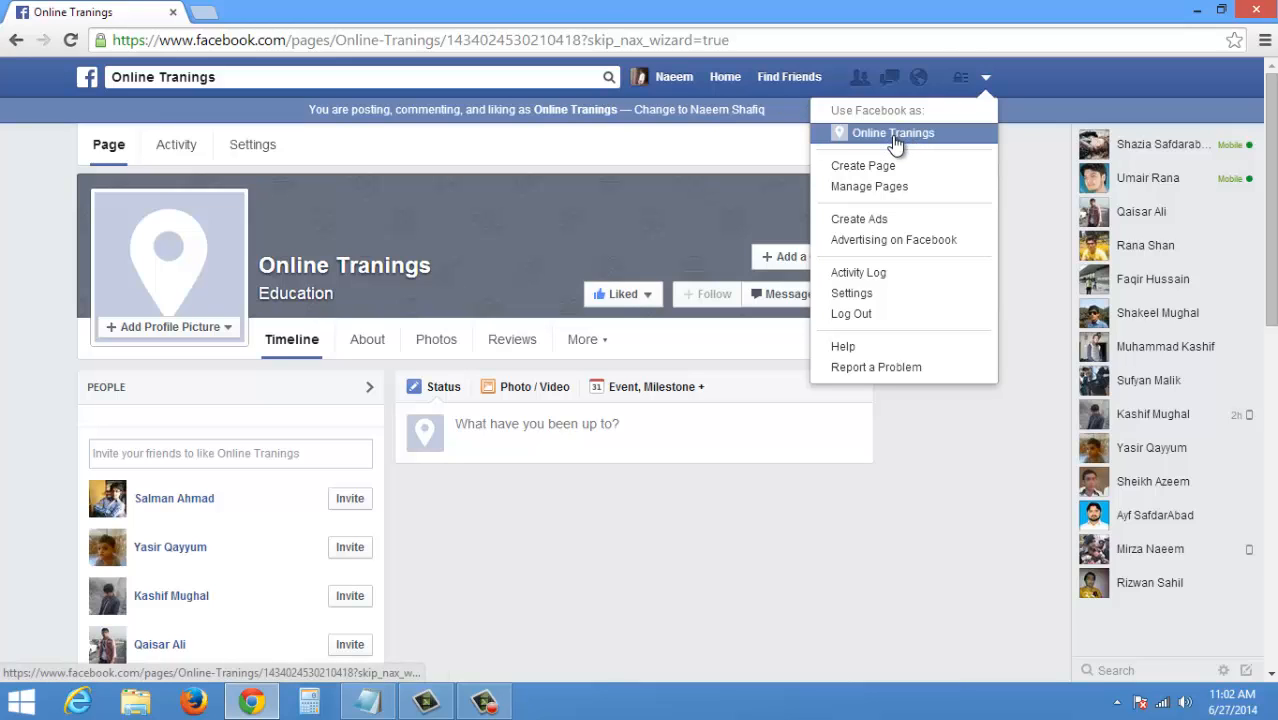
click(869, 187)
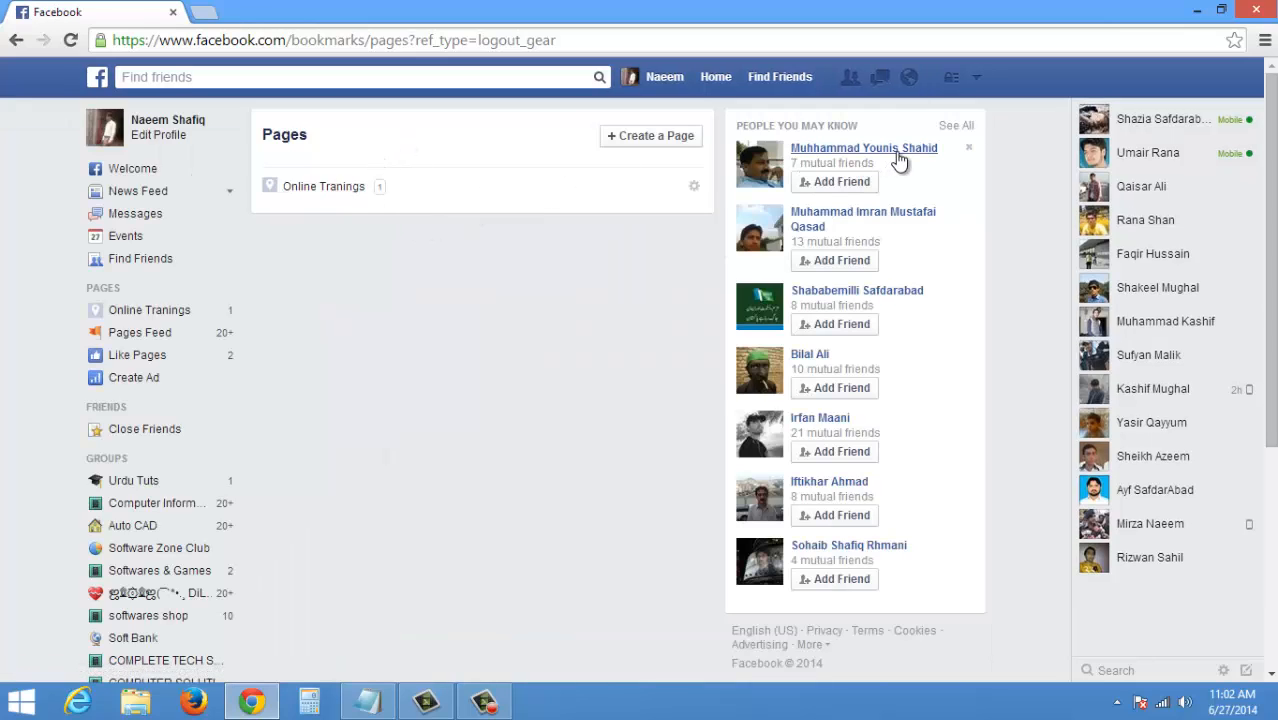
click(977, 80)
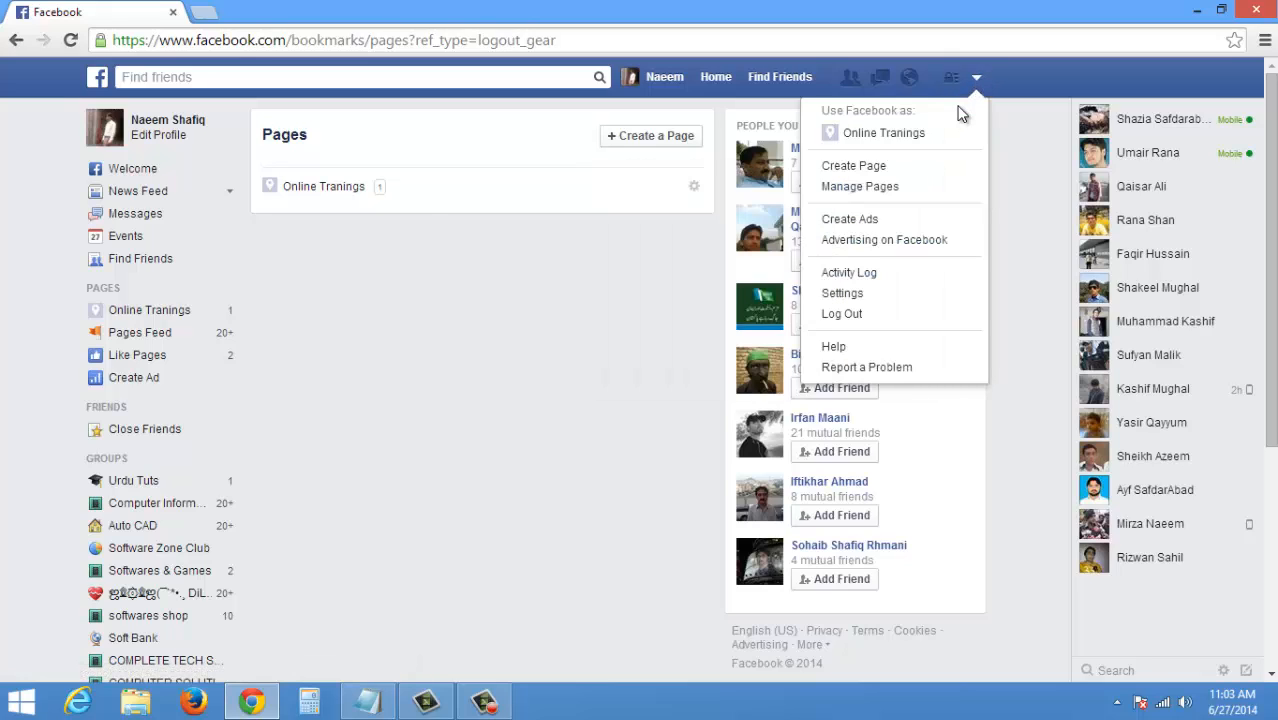
click(891, 163)
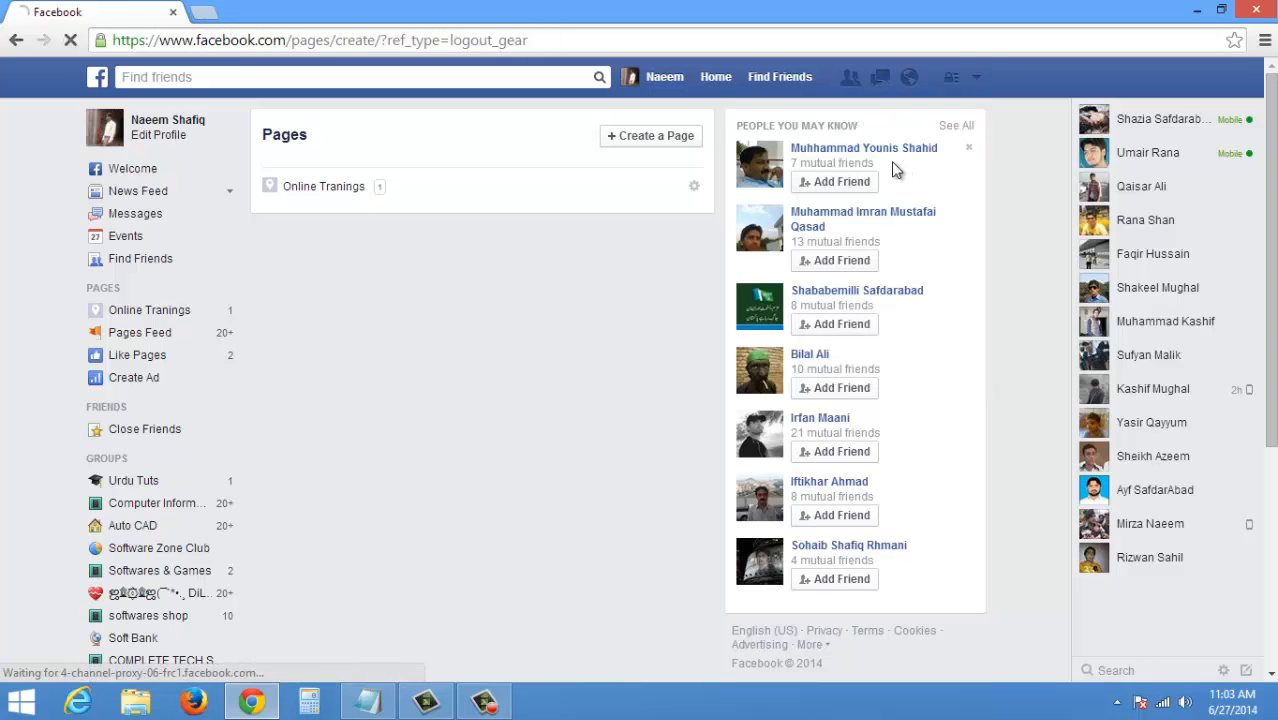